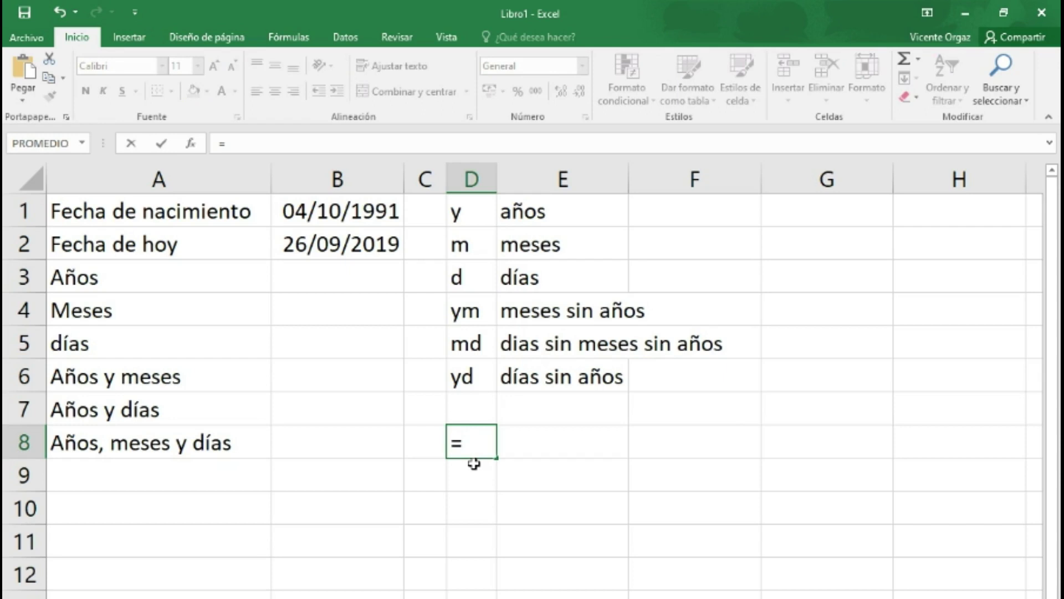
Step: Write the syntax note =SIFECHA(fecha inicial; fecha final; tipo) as plain text in cell D8
key("Escape")
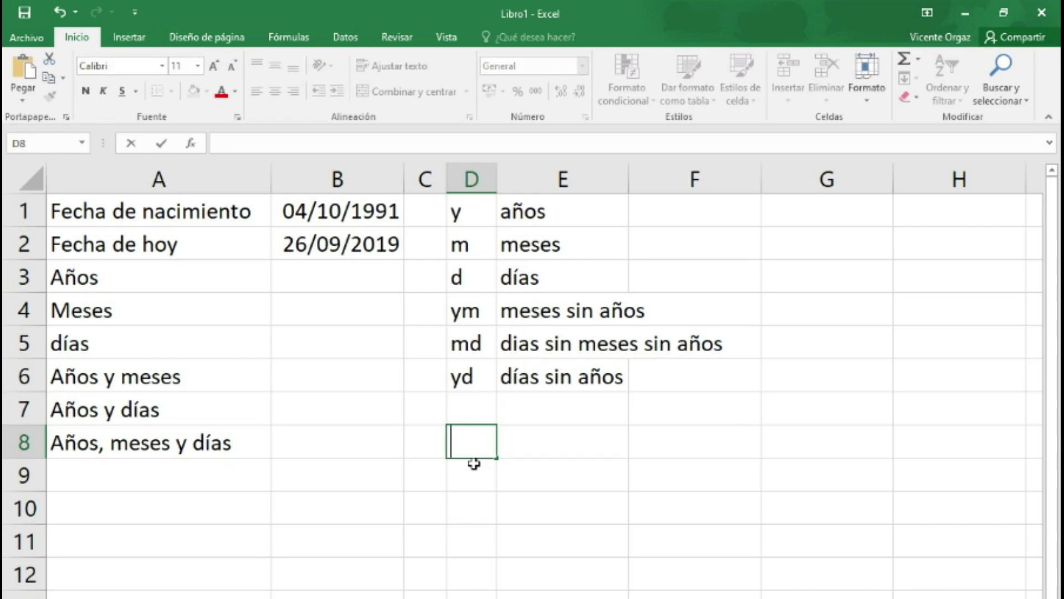
type("'=SIFECHA(")
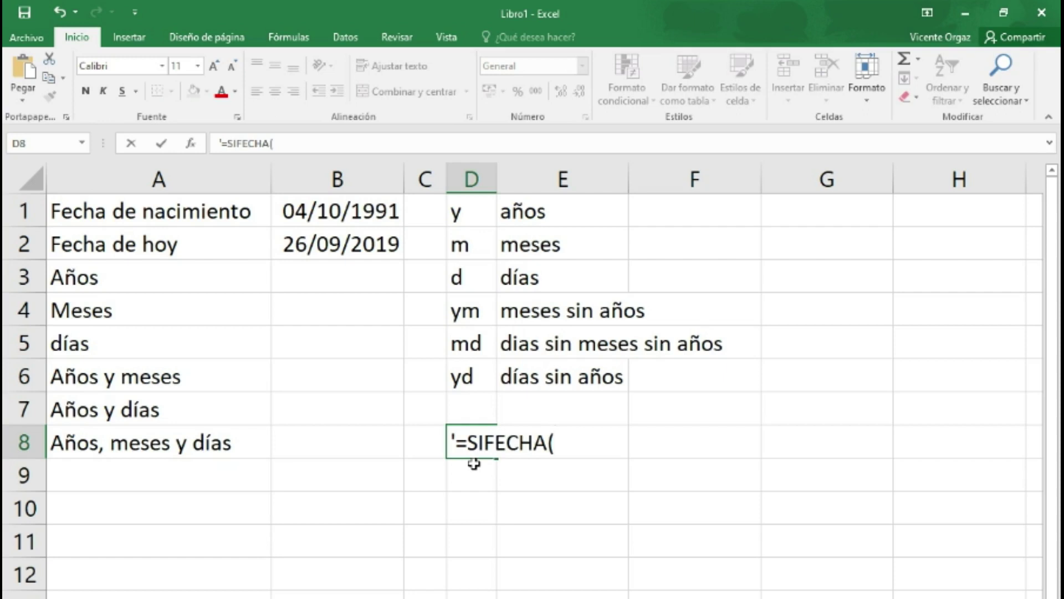
type("fecha")
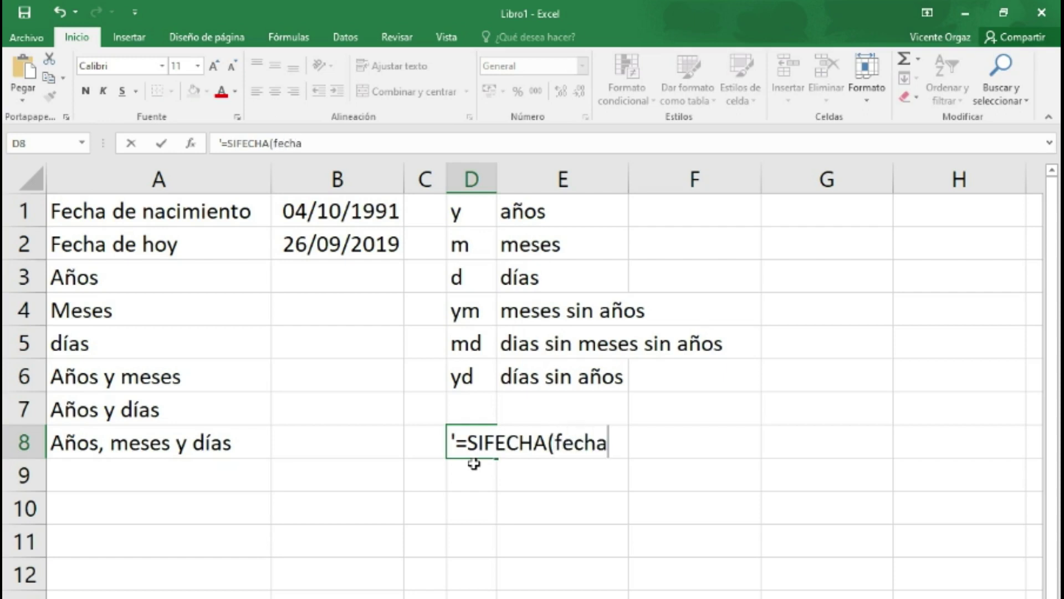
type(" inicial; ")
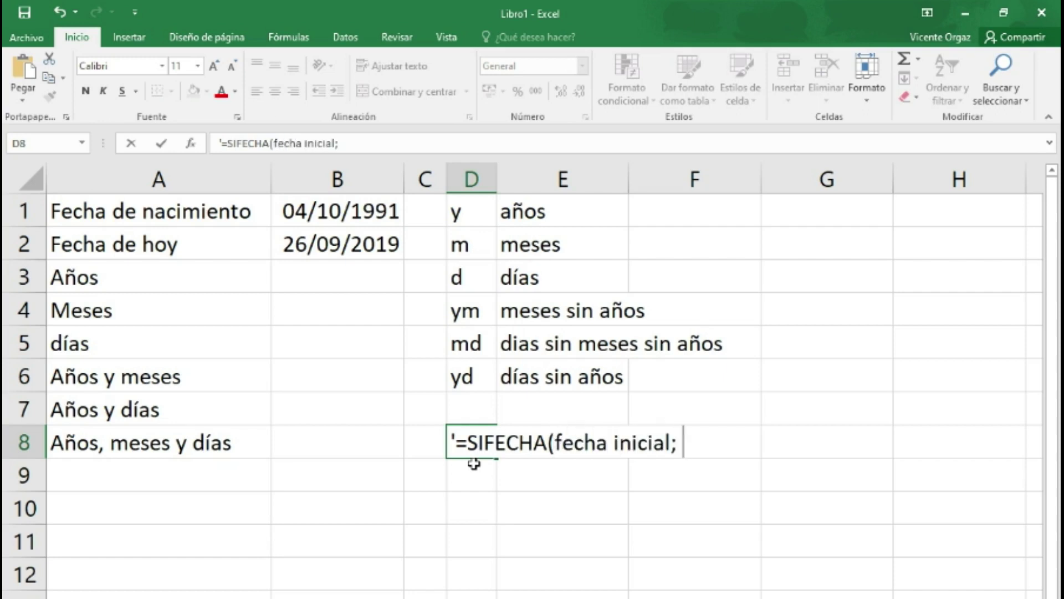
type("fecha")
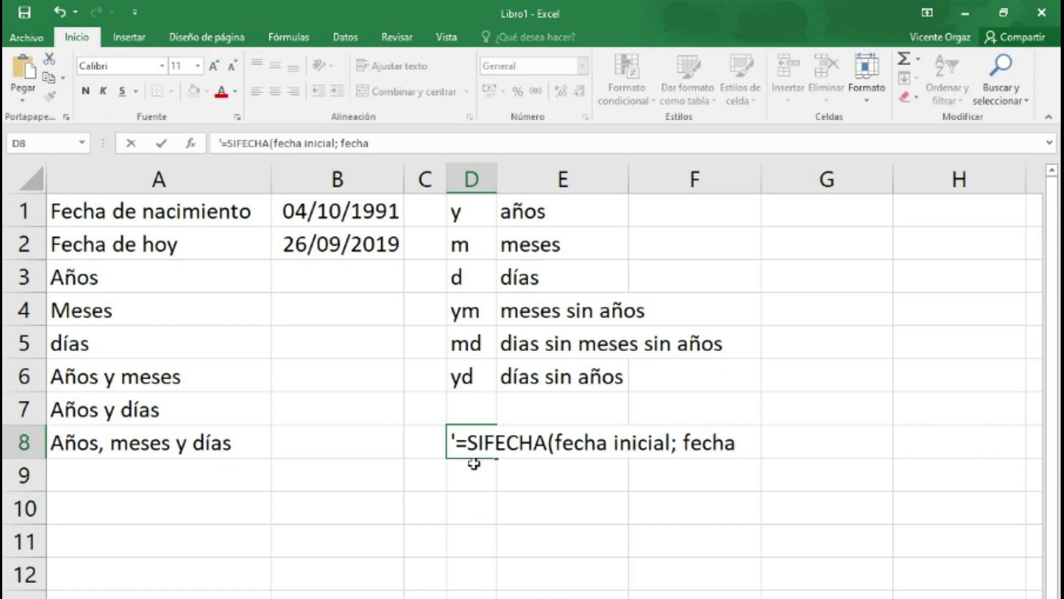
type(" final,")
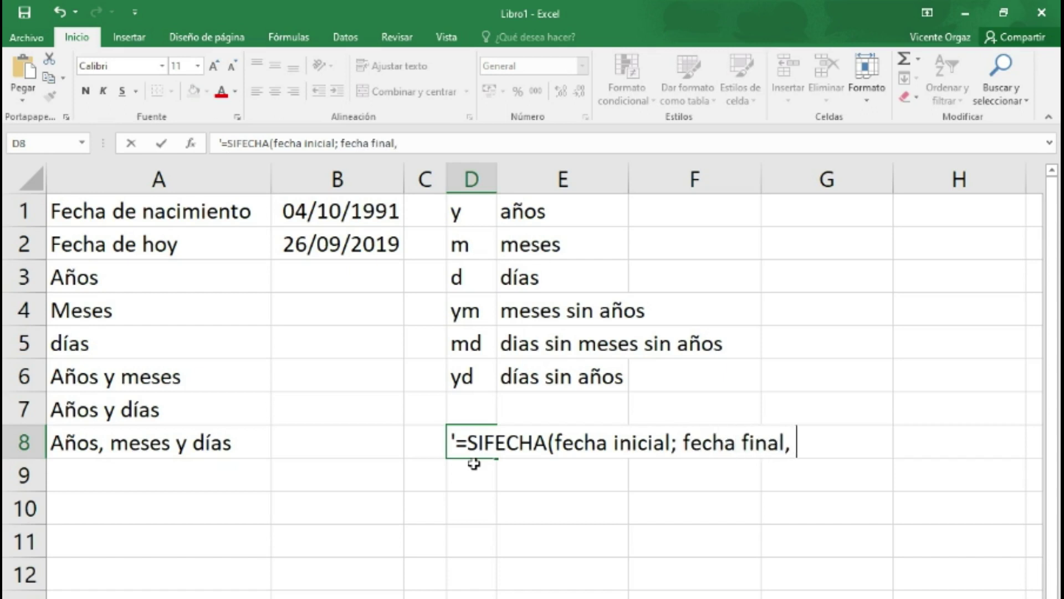
key("BackSpace")
type(";")
type("tipo")
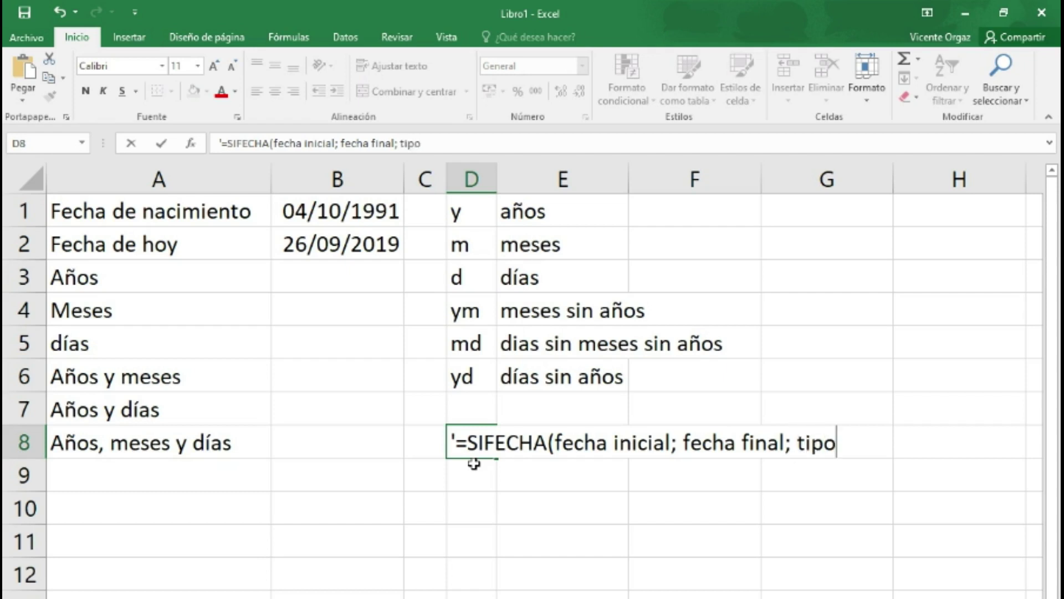
type(")")
key("Return")
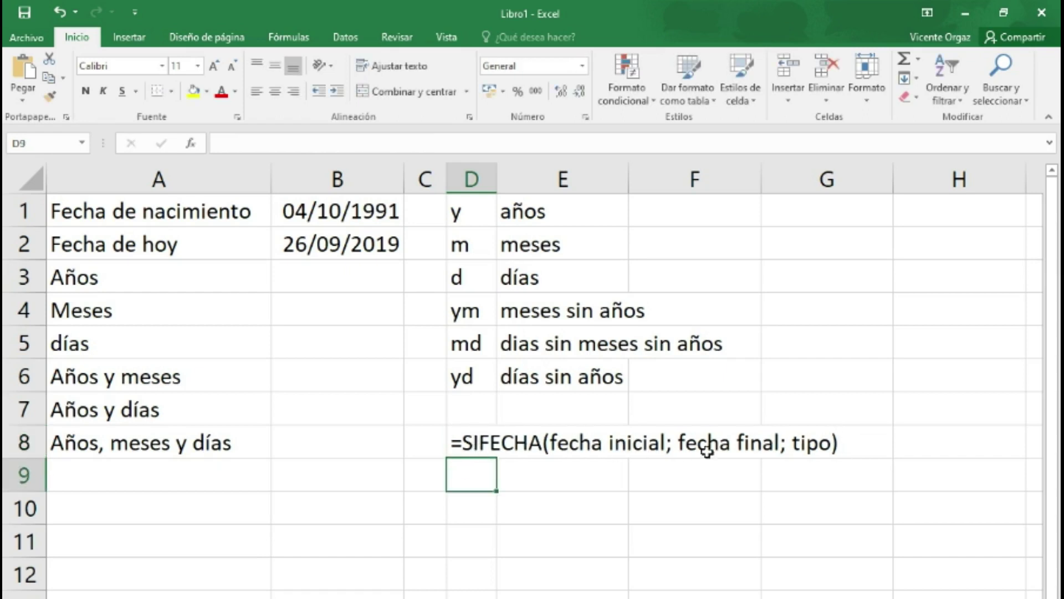
Step: Calculate the full years between the two dates in cell B3 with the formula =sifecha(B1;B2;"y")
left_click(310, 280)
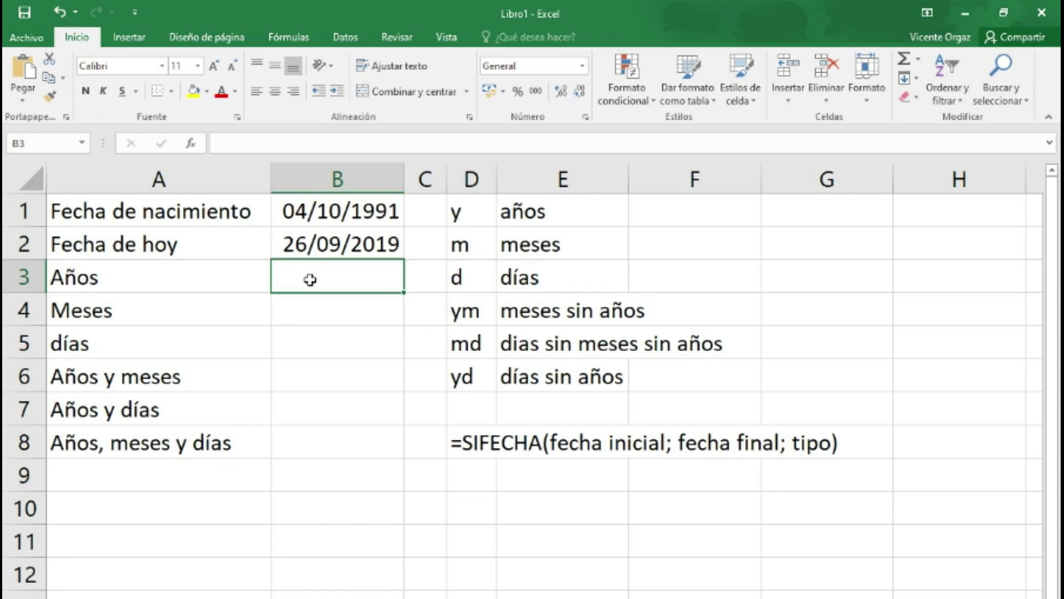
double_click(310, 280)
type("=sifecha")
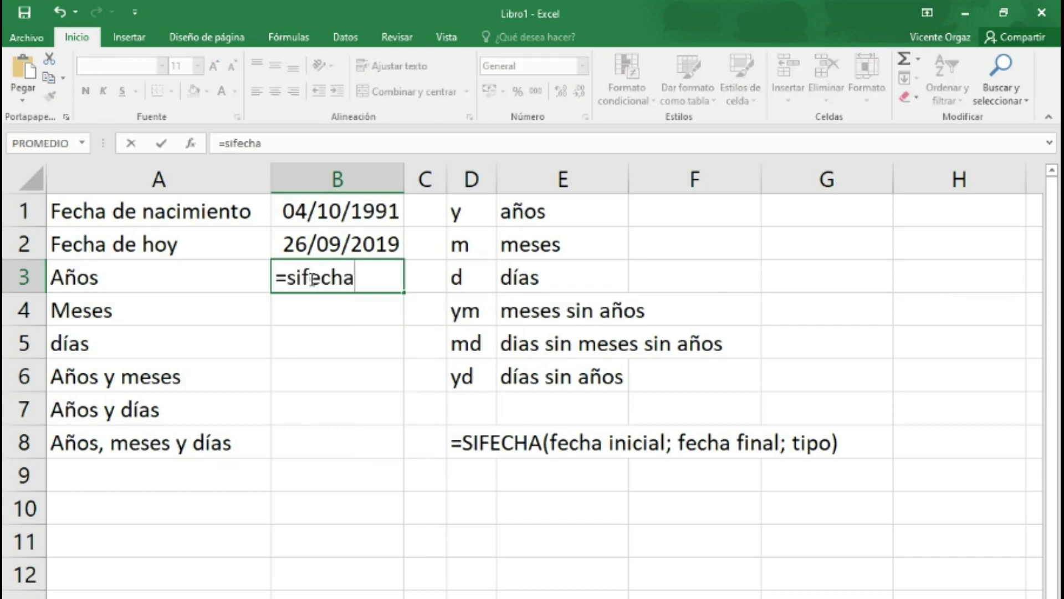
type("(")
left_click(347, 211)
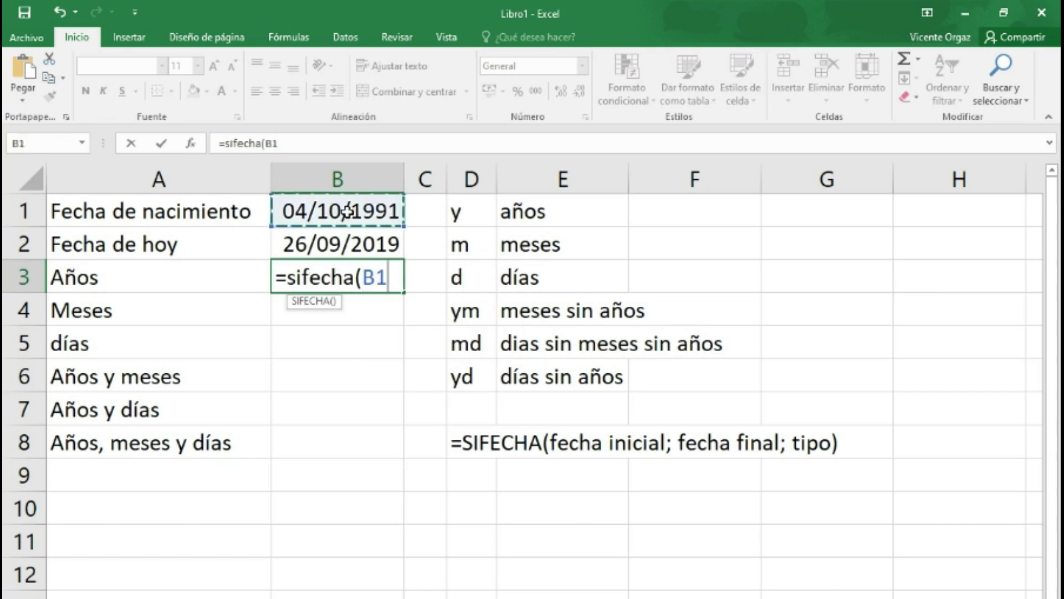
type(";")
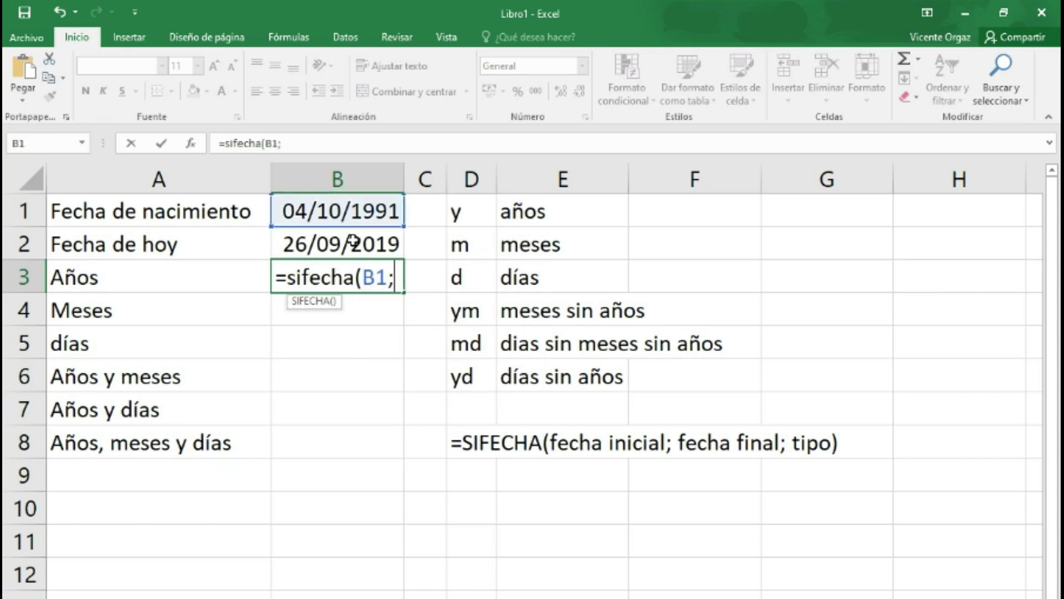
left_click(353, 240)
type(";")
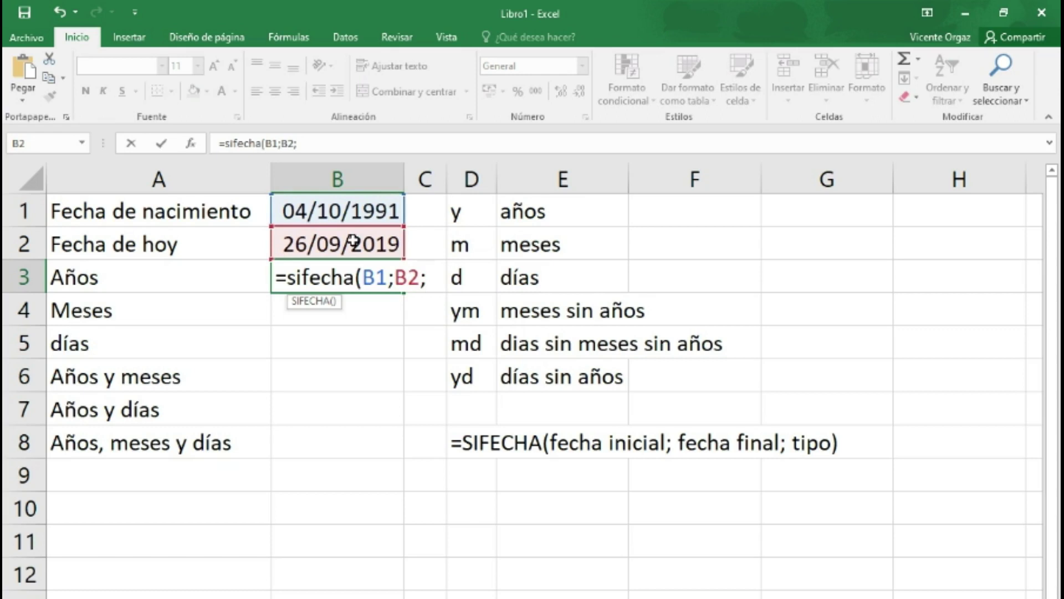
left_click(458, 211)
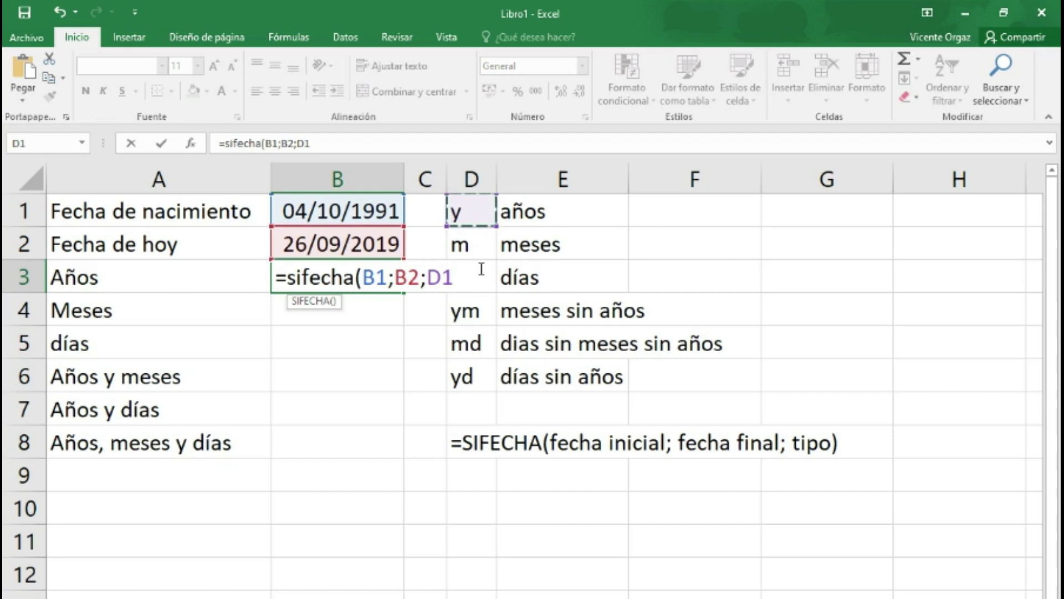
key("BackSpace")
key("BackSpace")
type("\"y\"")
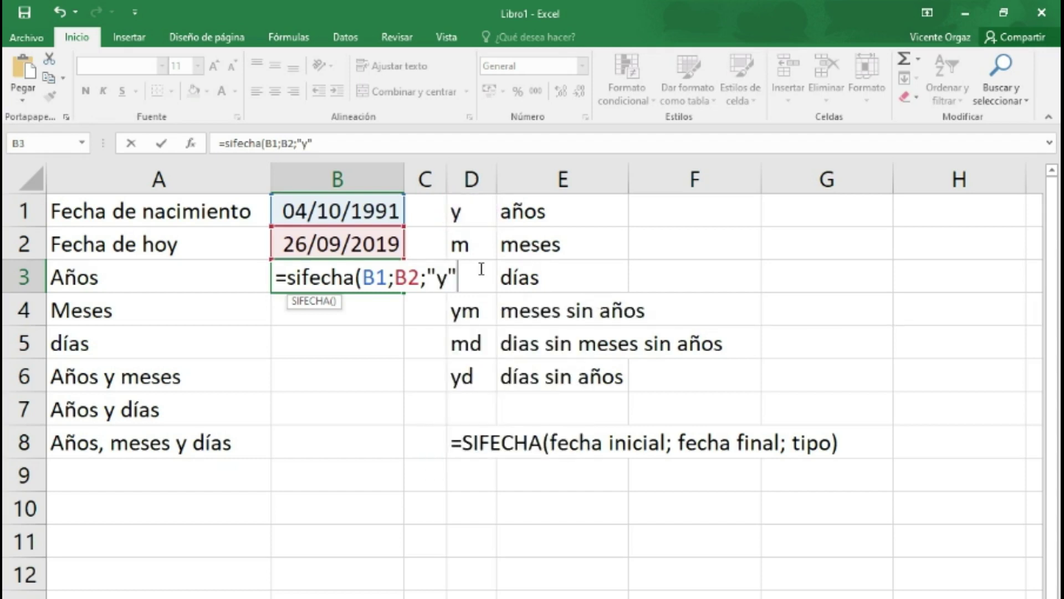
type(")")
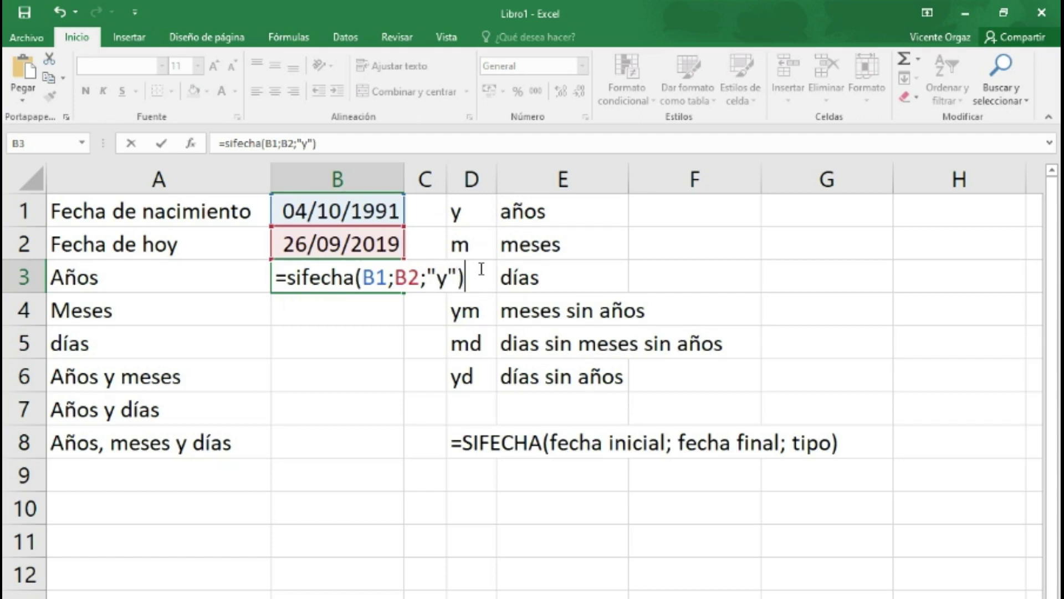
key("Return")
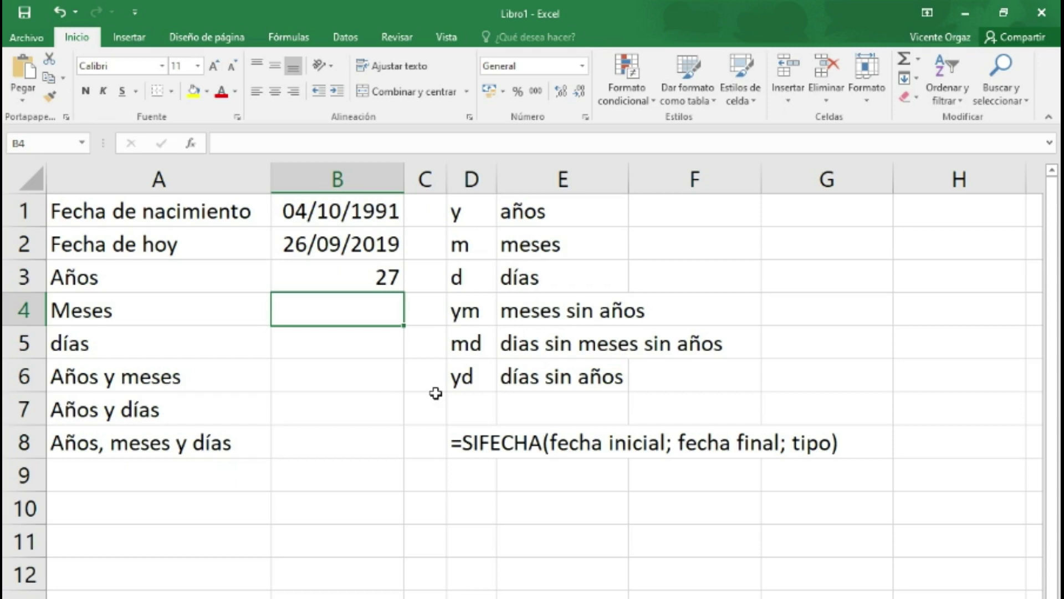
Step: Calculate the total months between the two dates in cell B4 with the formula =sifecha(B1;B2;"m")
type("=sifecha")
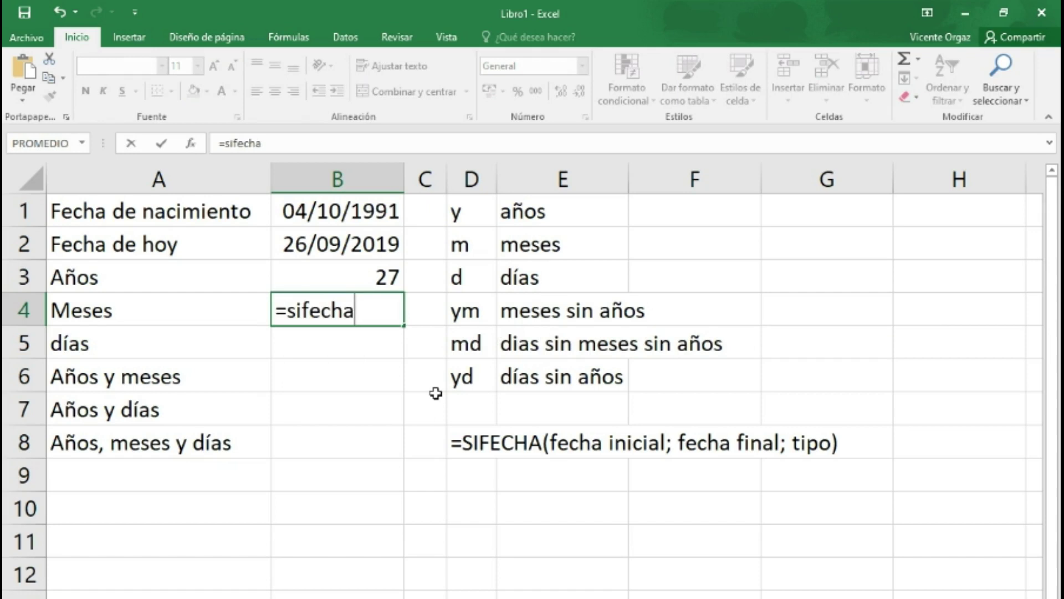
type("(")
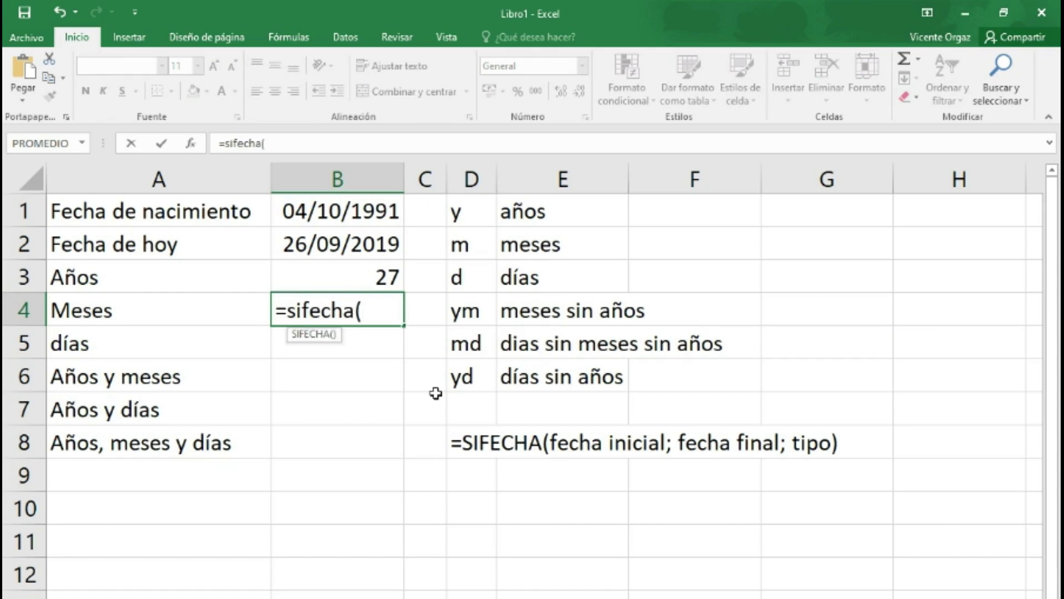
left_click(363, 211)
type(";")
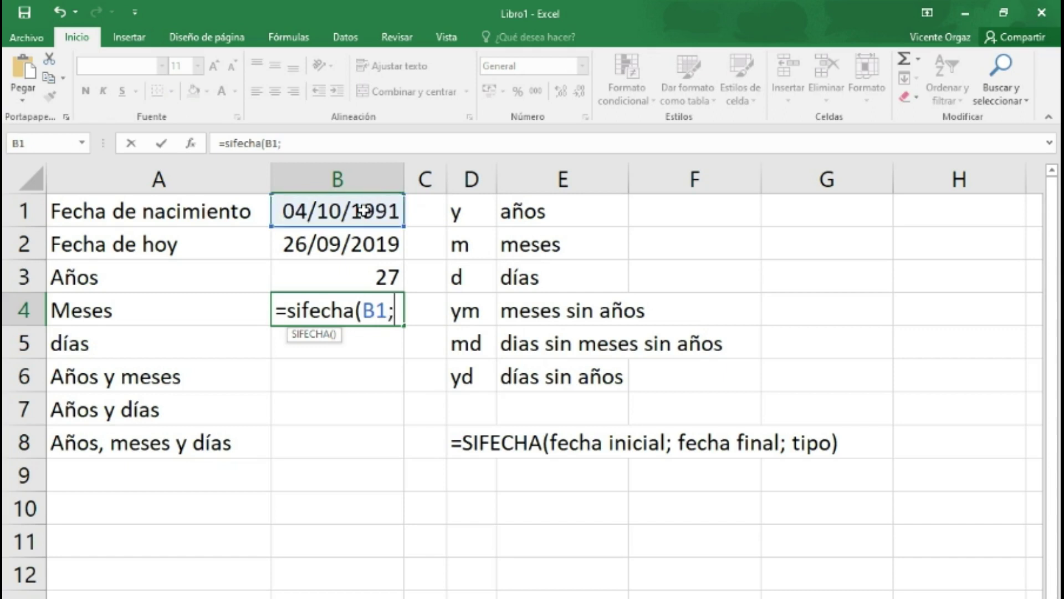
left_click(344, 243)
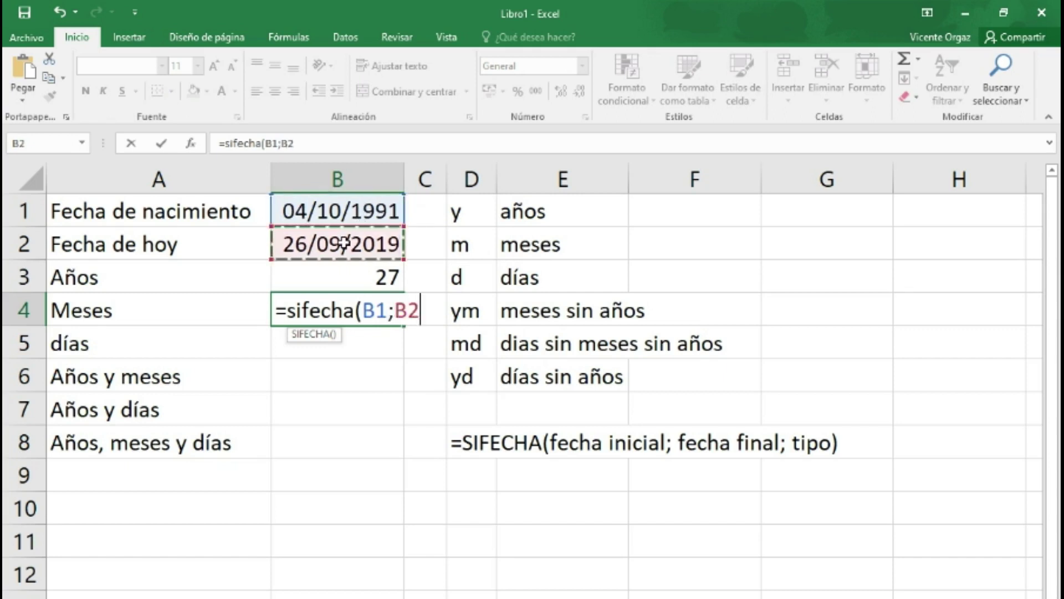
type(";\"m\")")
key("Return")
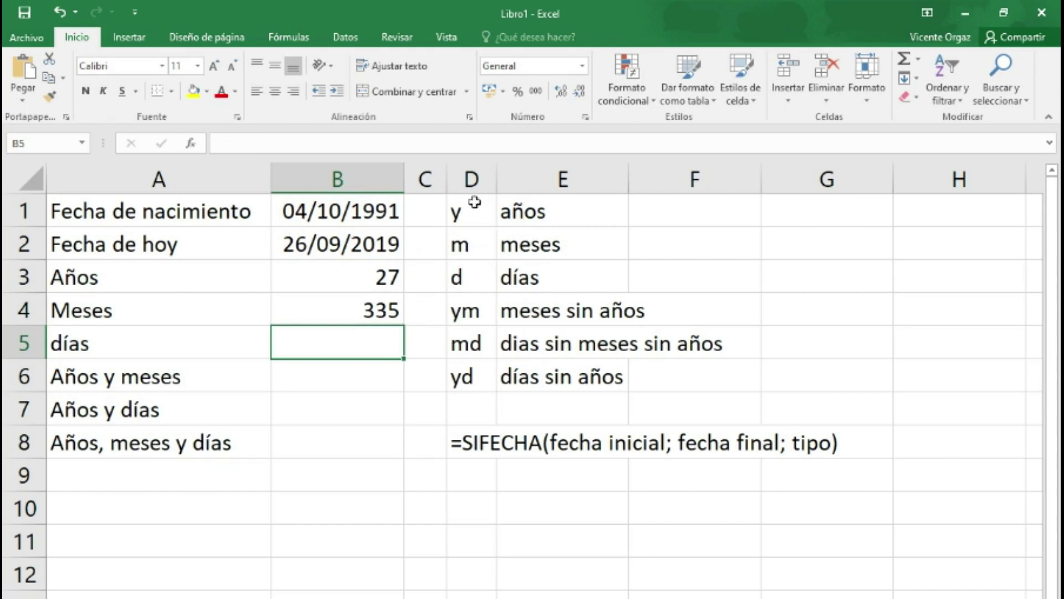
Step: Apply all borders to the unit code table D1:E6 and widen column E to fit its longest description
left_click_drag(464, 211, 557, 377)
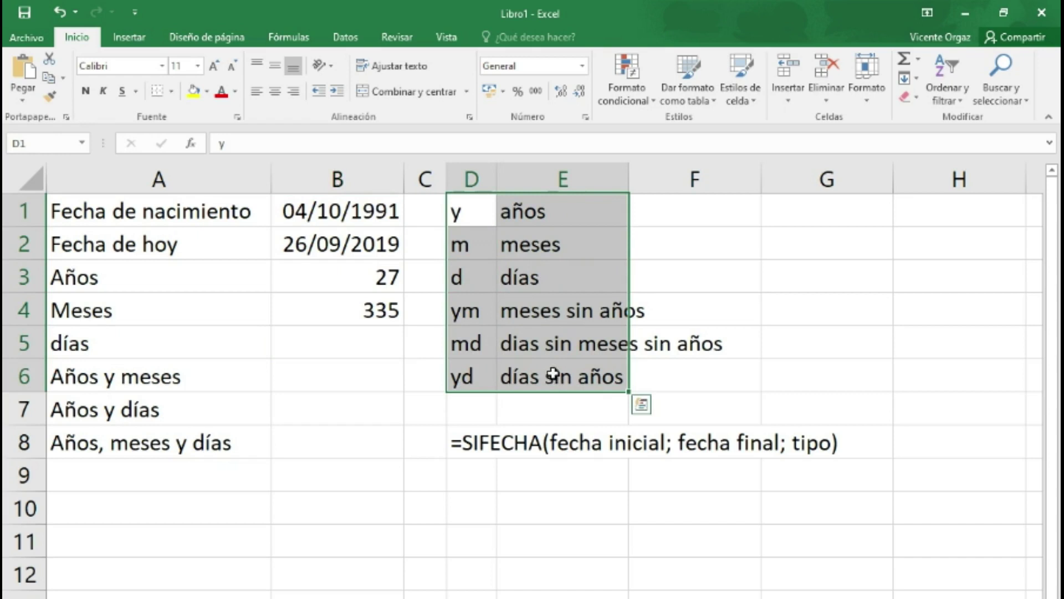
left_click(173, 93)
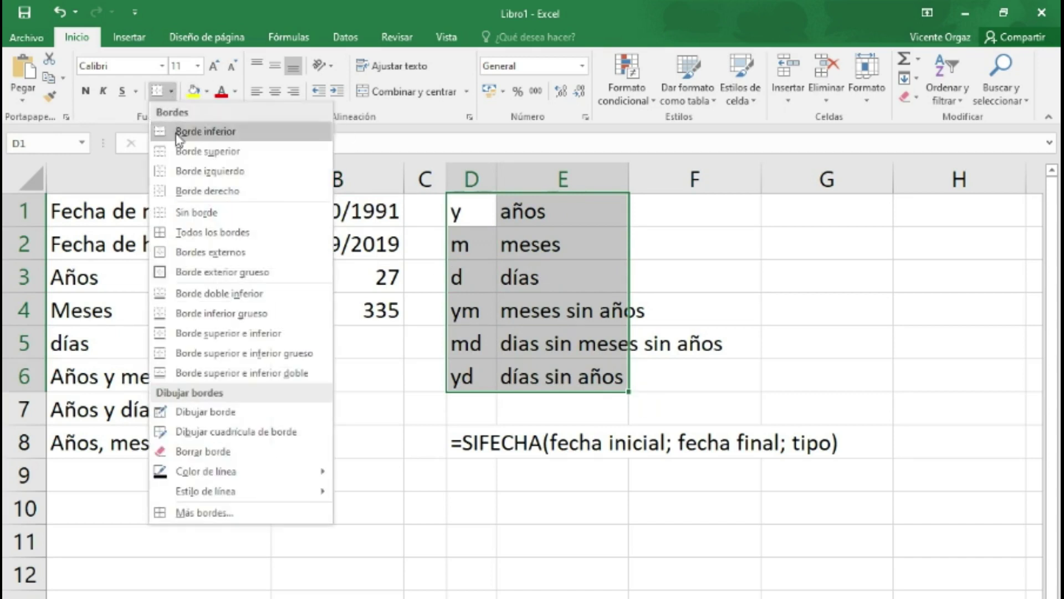
left_click(224, 232)
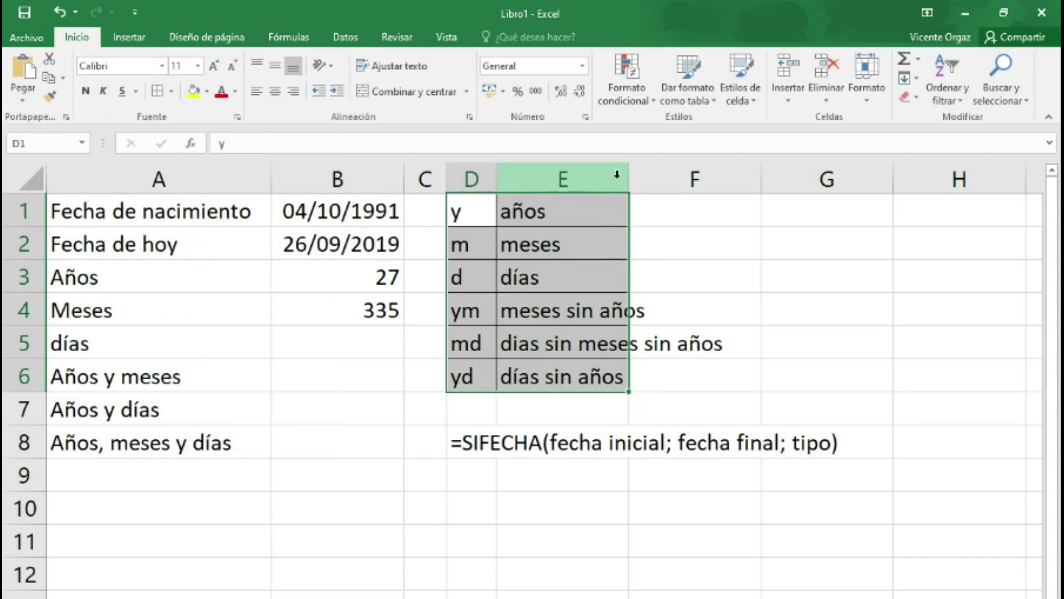
left_click_drag(630, 177, 743, 178)
left_click(729, 538)
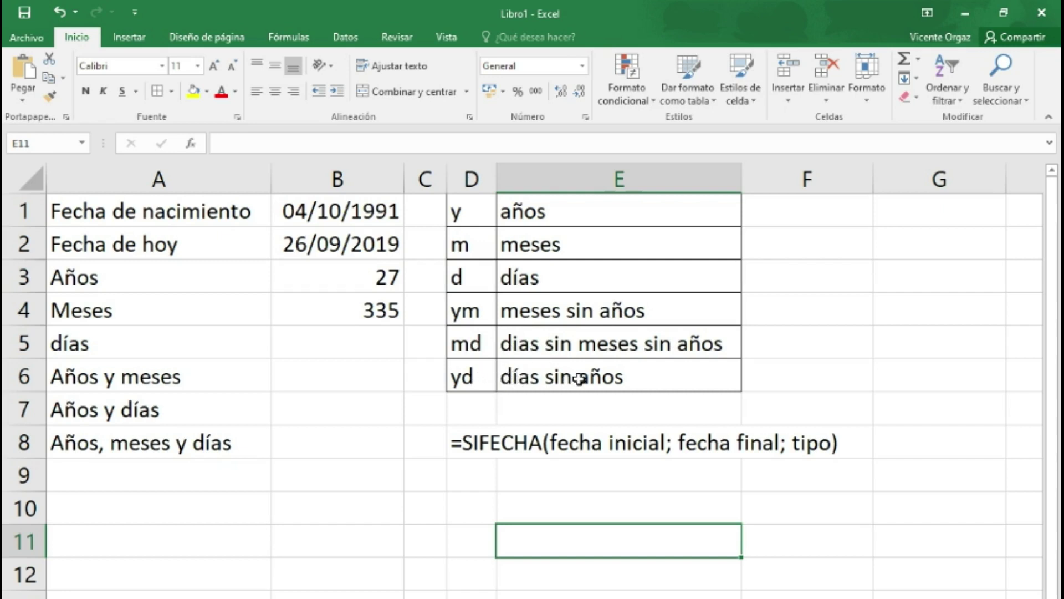
Step: Calculate the days in cell B5 by direct subtraction with the formula =B2-B1
left_click(371, 344)
type("=")
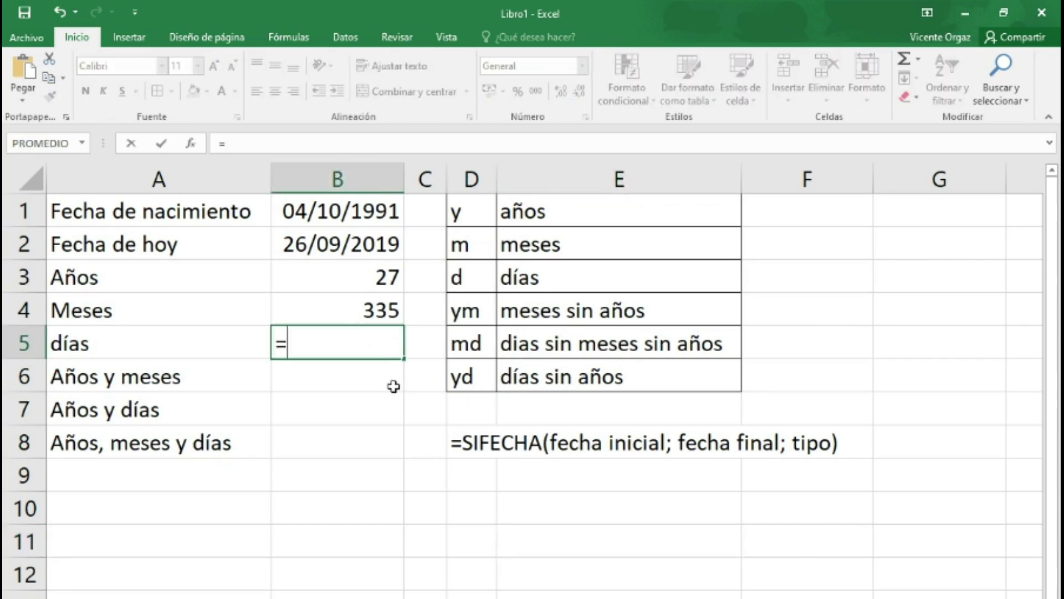
left_click(361, 250)
type("-")
left_click(361, 211)
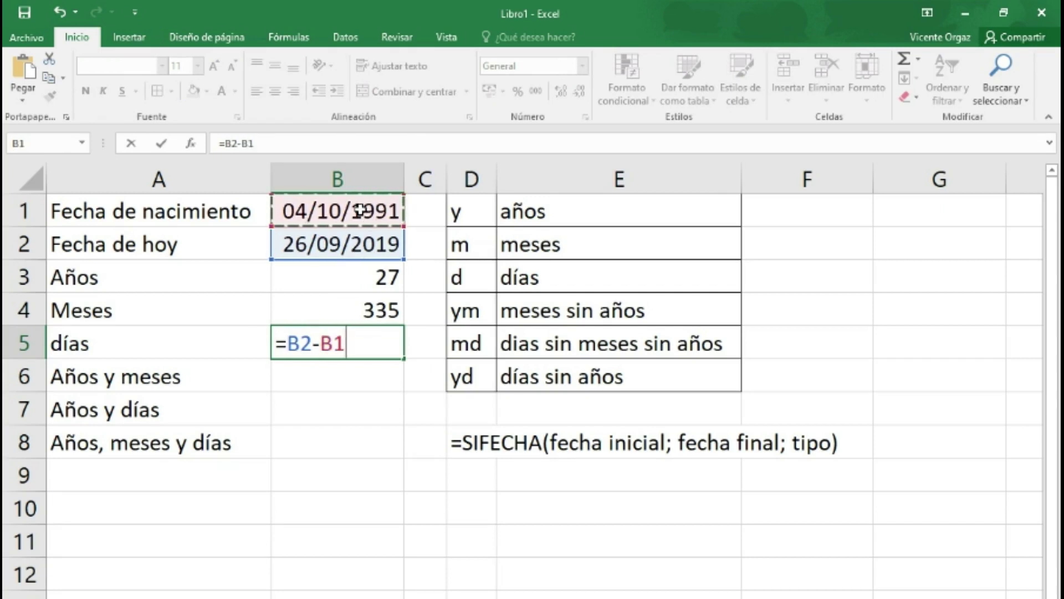
key("Return")
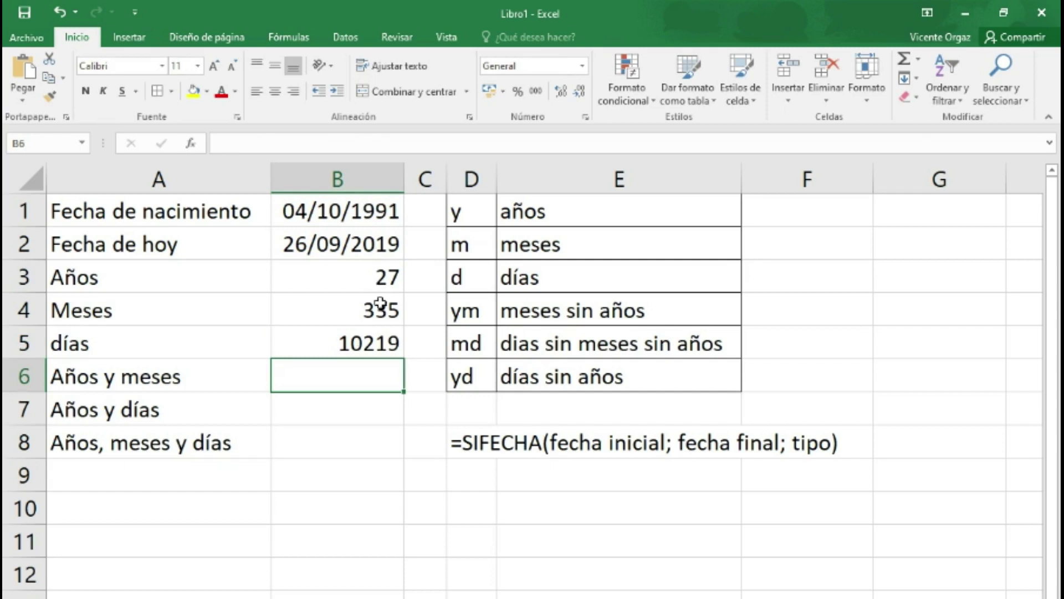
Step: Replace the subtraction in cell B5 with the total-days formula =sifecha(B1;B2;"d")
left_click(359, 346)
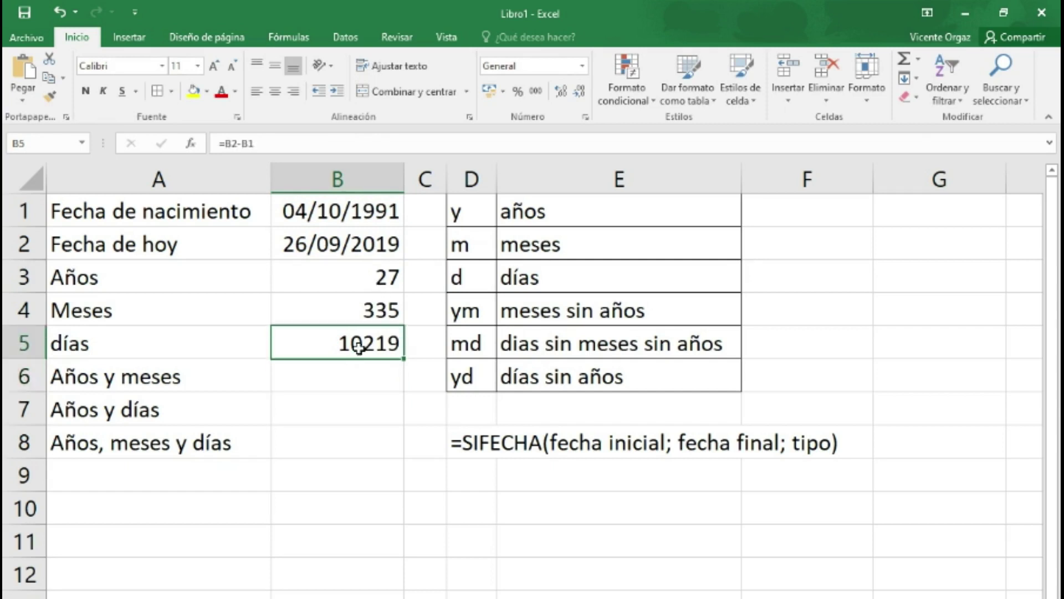
type("=sifecha(")
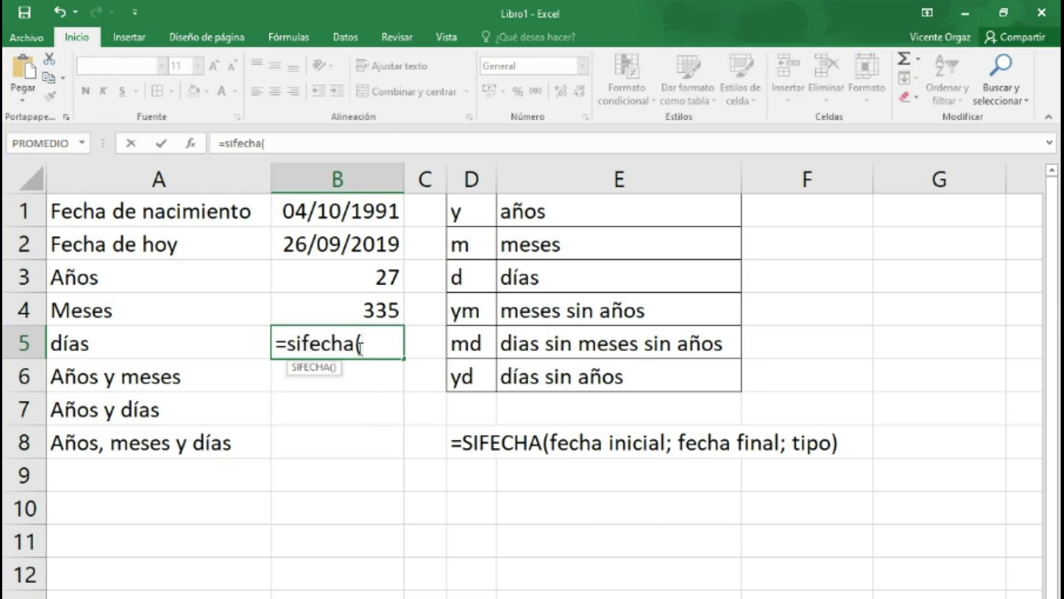
left_click(351, 211)
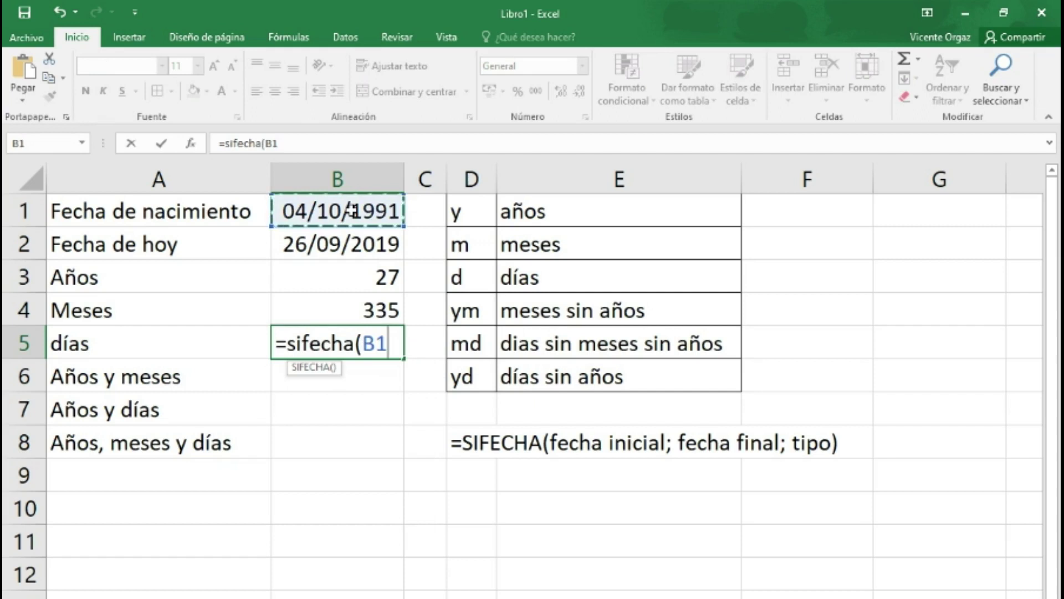
type(";")
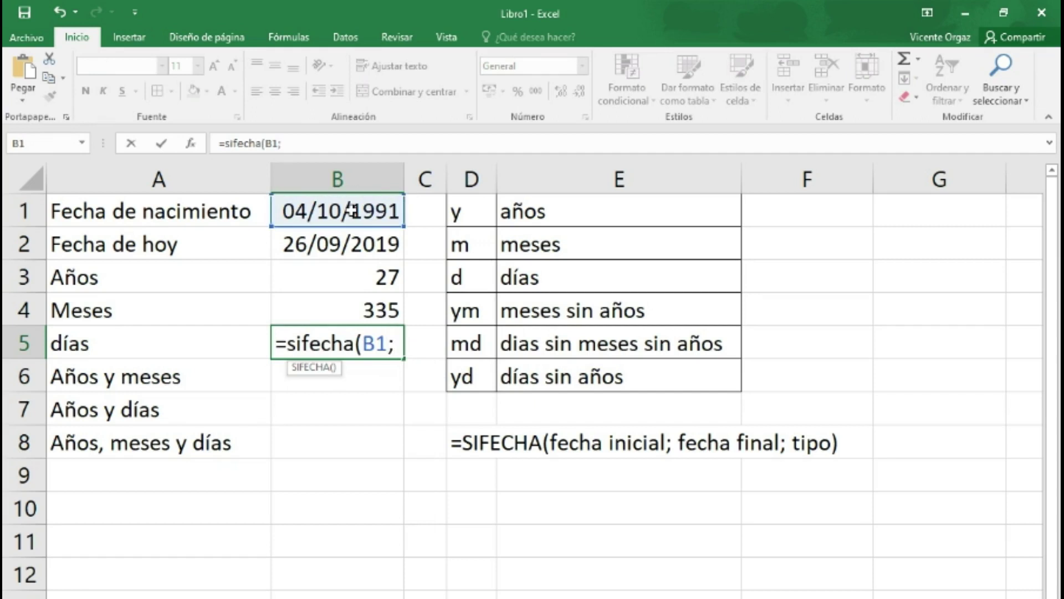
left_click(344, 244)
type(";")
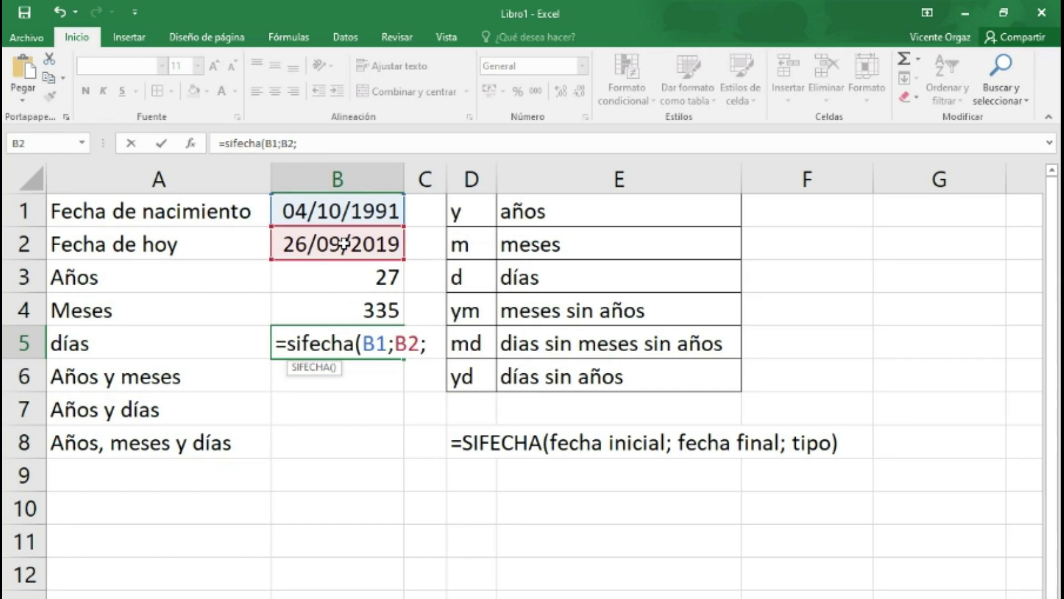
type("\"d")
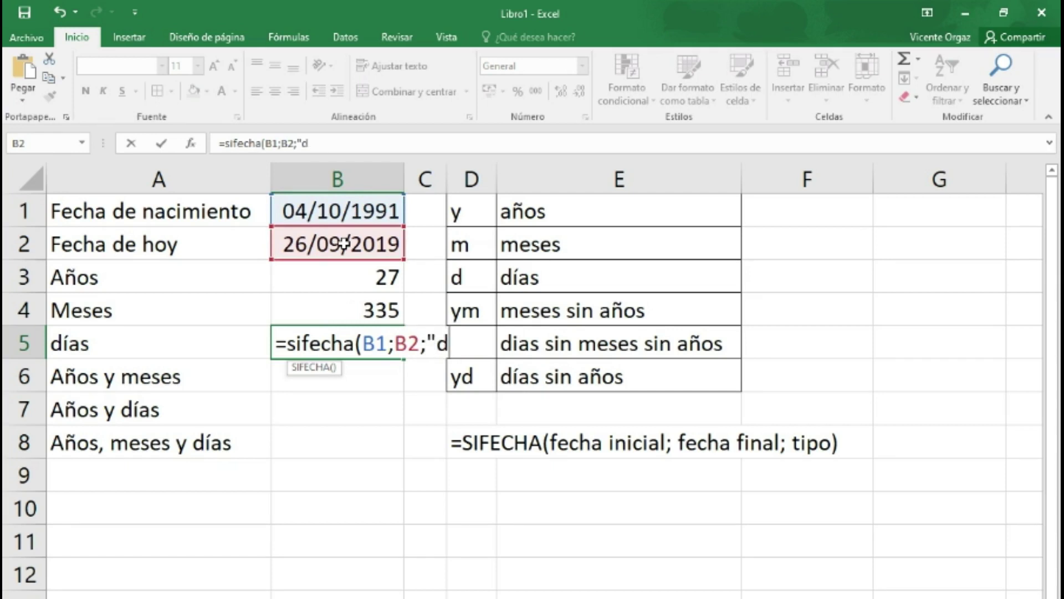
type("\")")
key("Return")
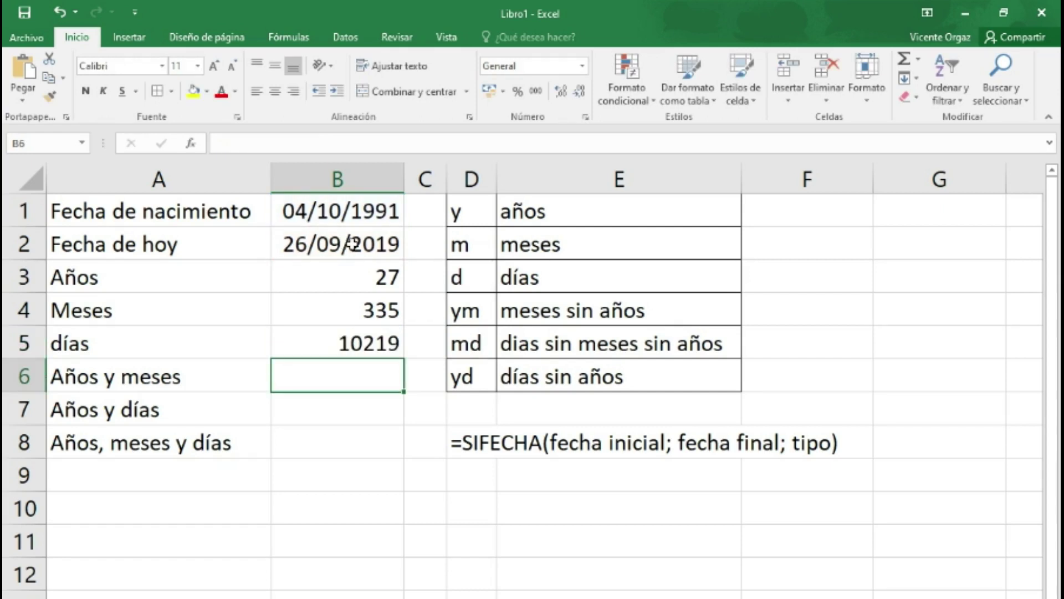
Step: Review the SIFECHA formulas for years, months and days in cells B3, B4 and B5
left_click(352, 350)
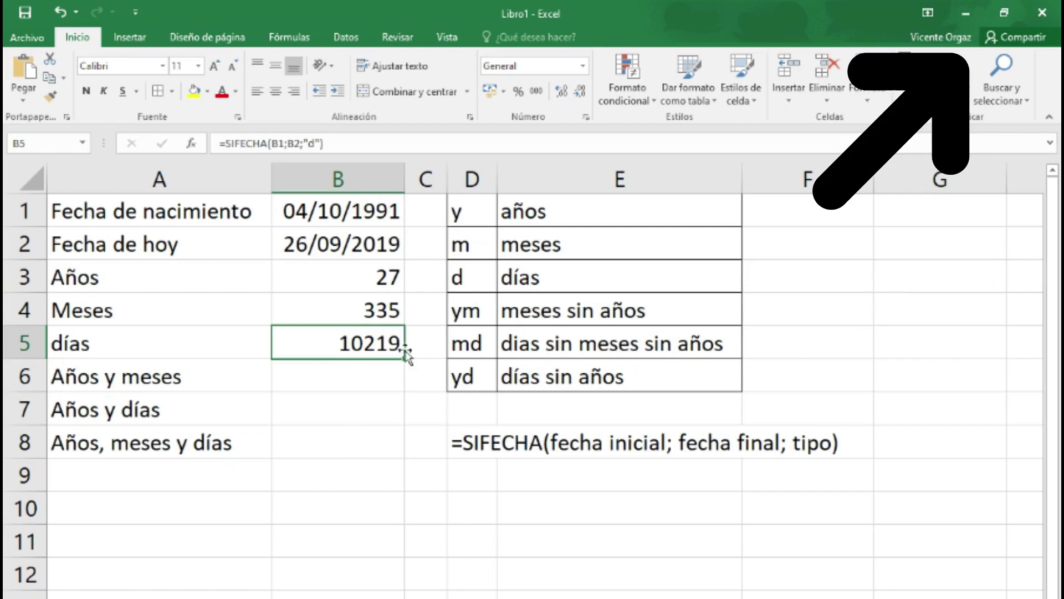
left_click(392, 281)
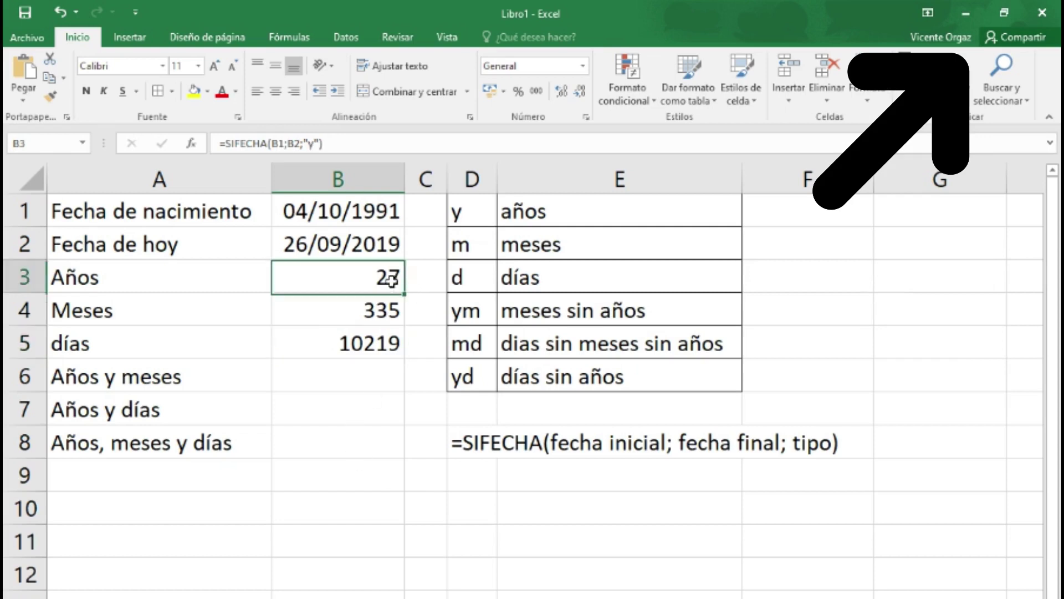
left_click(388, 313)
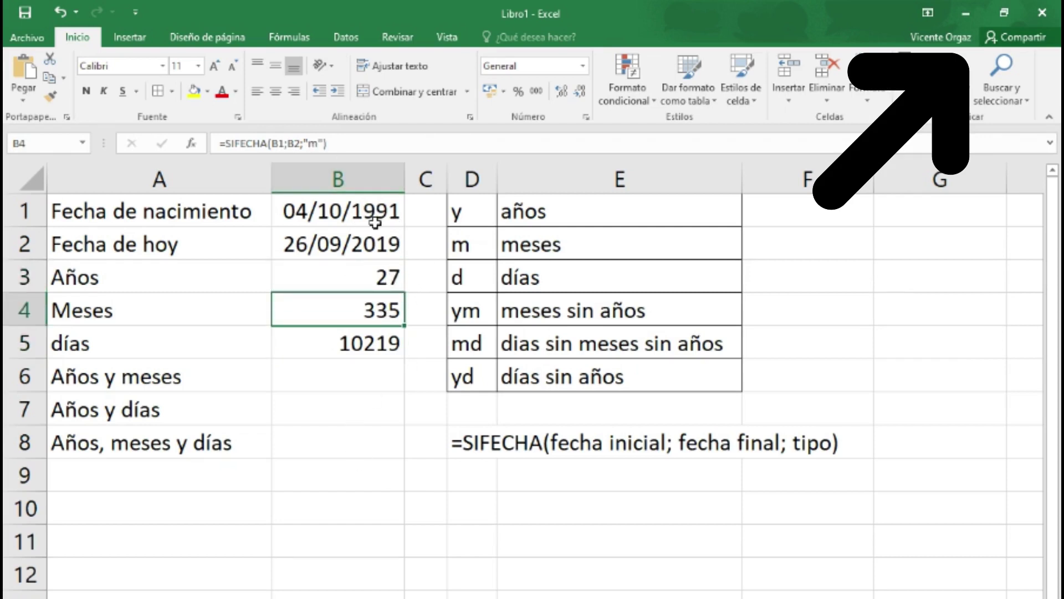
left_click(374, 344)
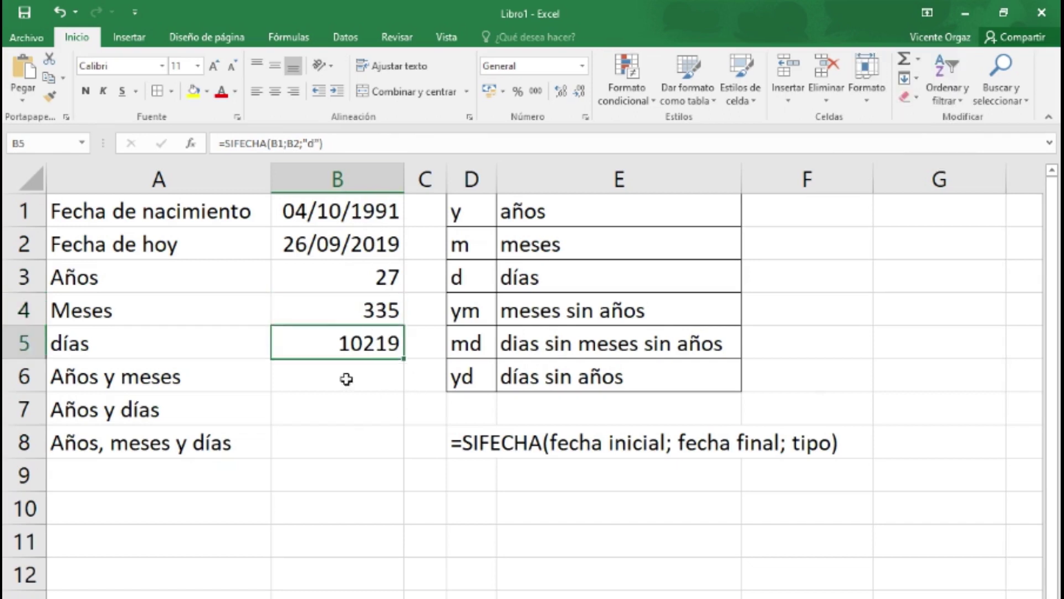
left_click(351, 519)
Step: Start the years-and-months formula in cell B6 with =sifecha(B1;B2;"y")&" años y "
left_click(366, 384)
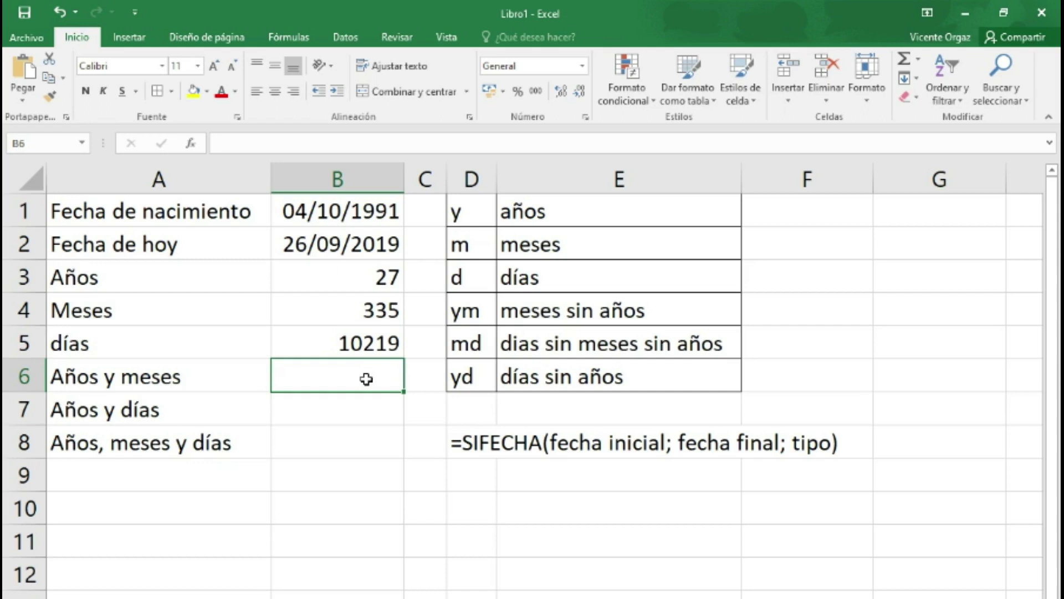
type("=")
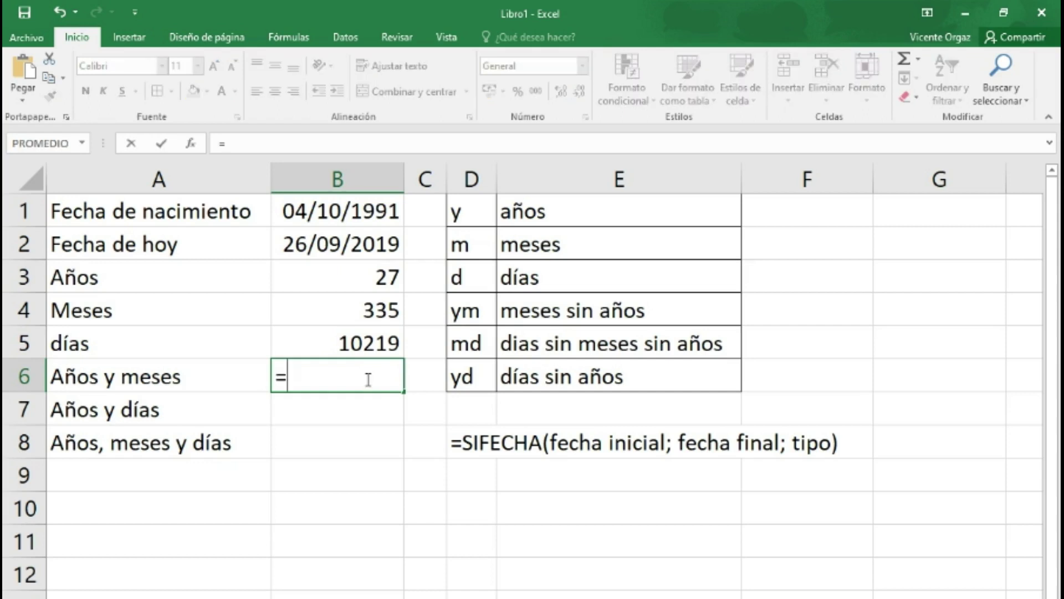
type("sifehca")
key("BackSpace")
key("BackSpace")
key("BackSpace")
type("cha")
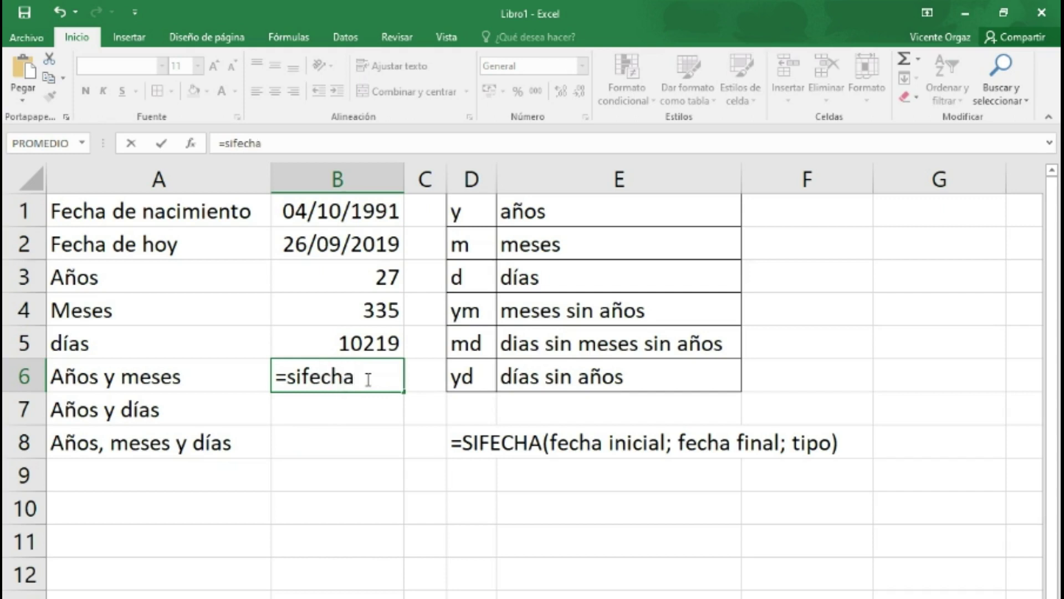
type("(")
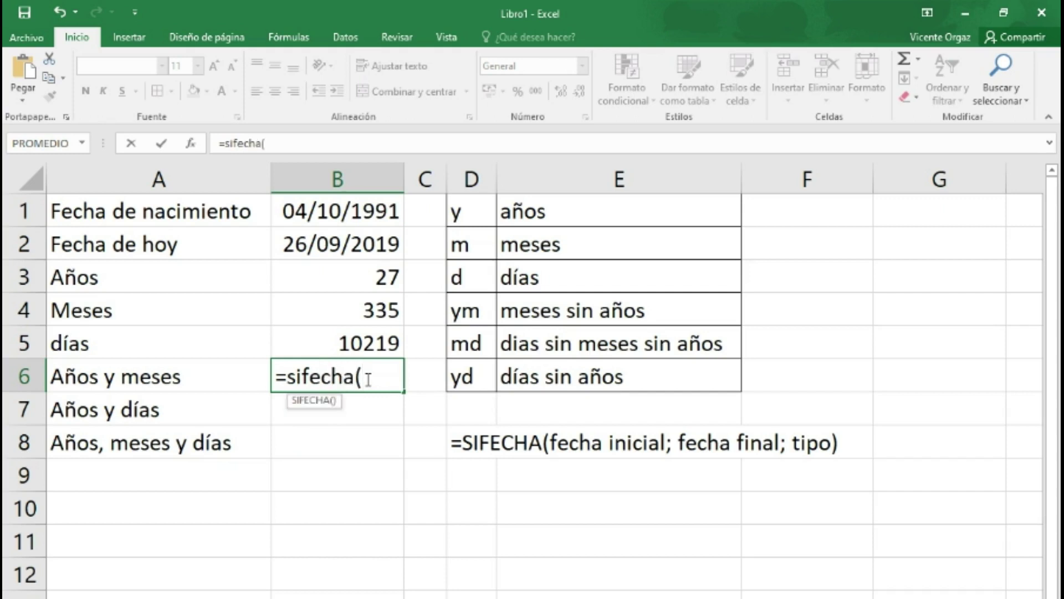
left_click(345, 218)
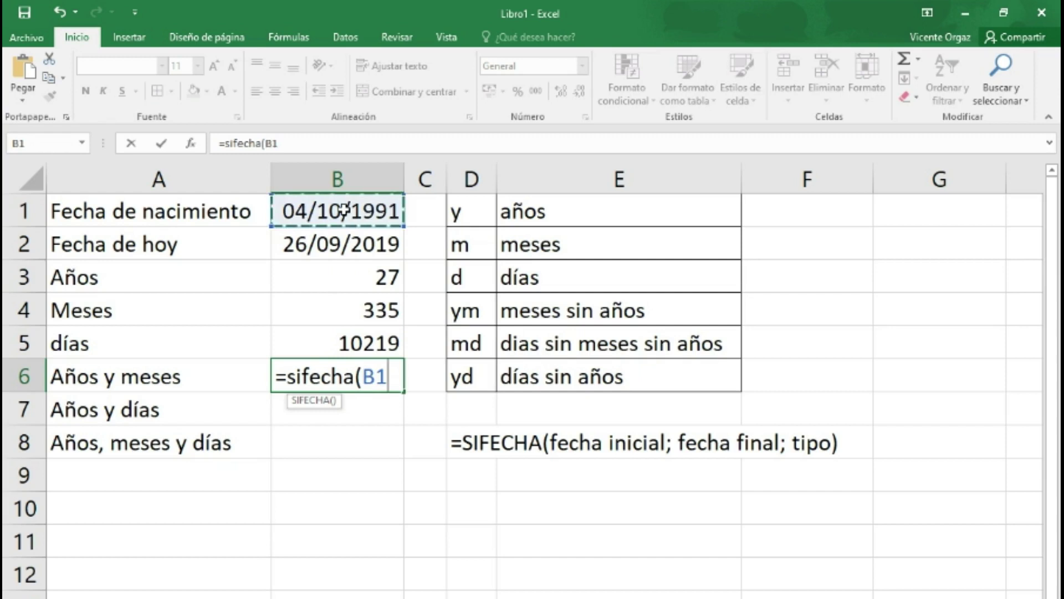
type(";")
left_click(348, 245)
type(";")
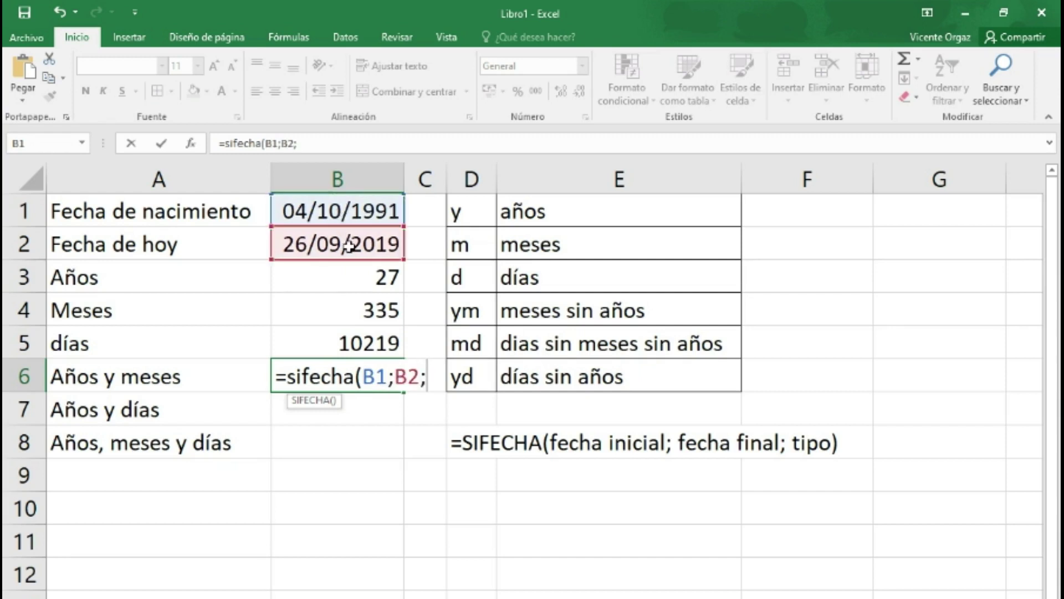
type("\"y\"")
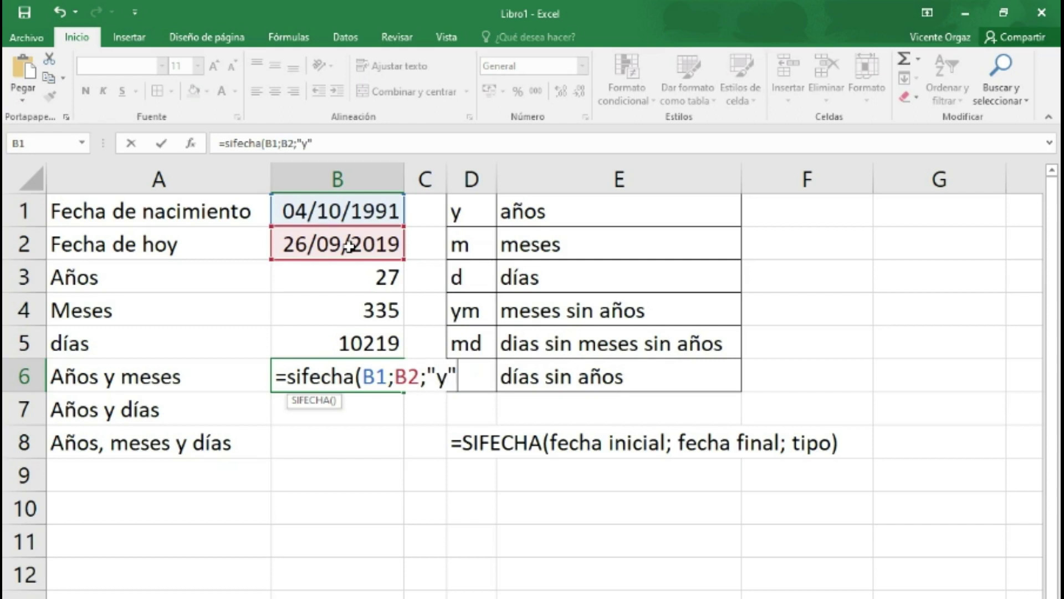
type(")")
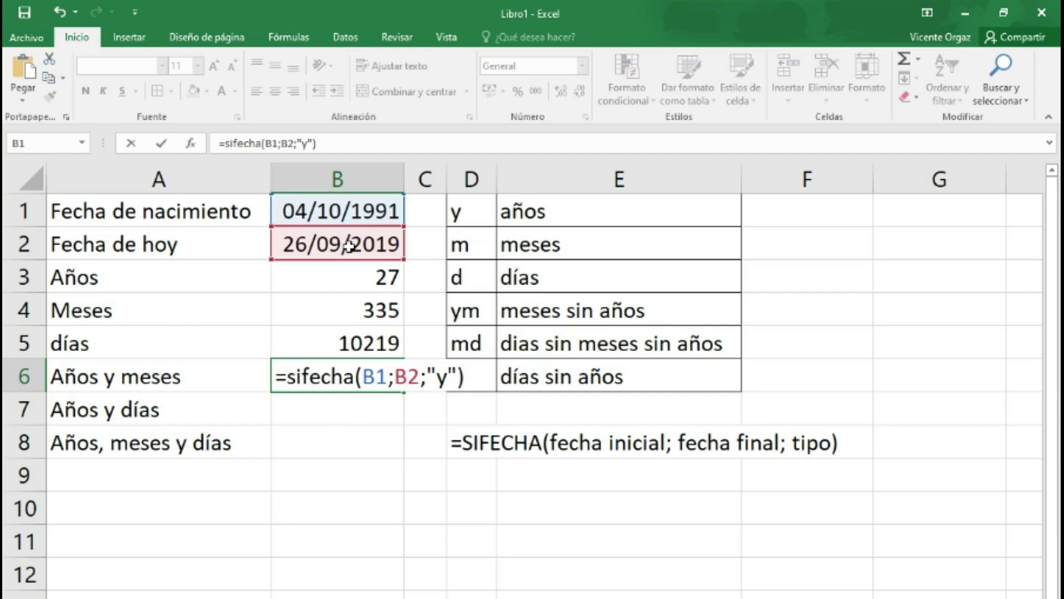
type("&\" años")
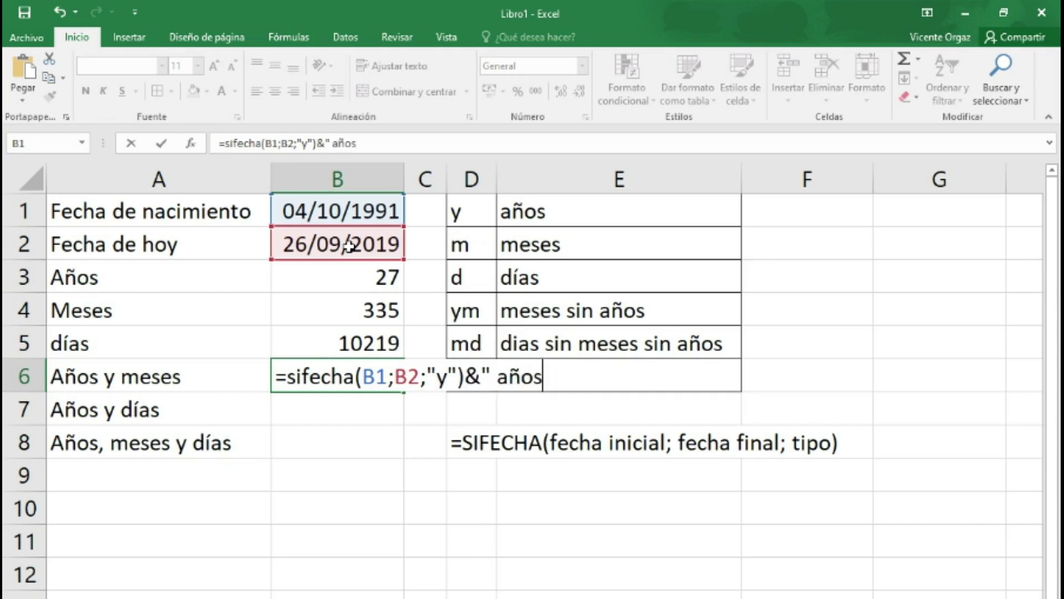
type(" y \"")
Step: Complete the B6 formula with &sifecha(B1;B2;"ym")&" meses" and widen column B to fit its contents
type("&sif")
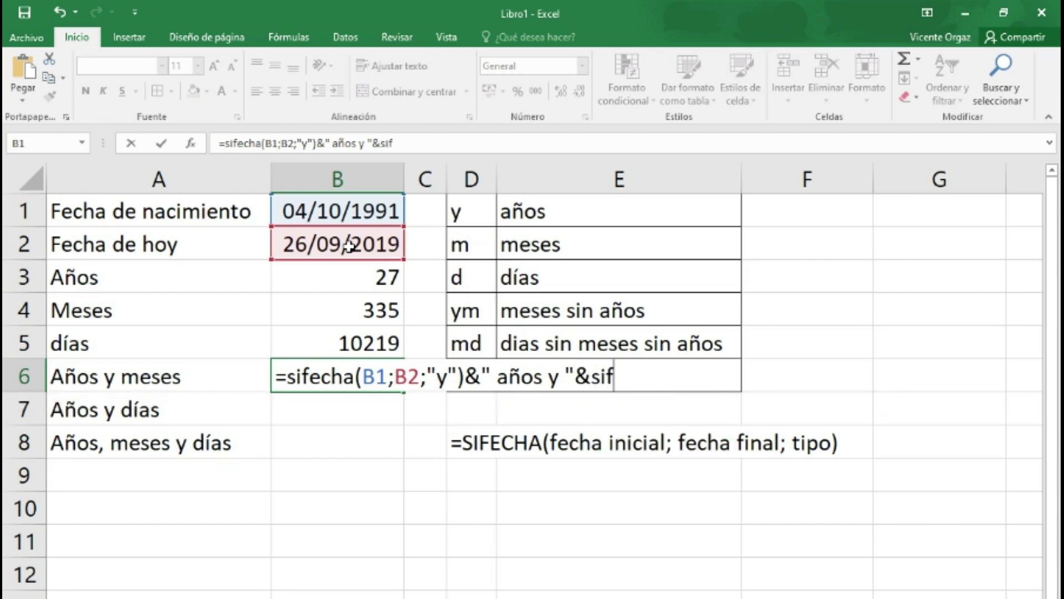
type("echa")
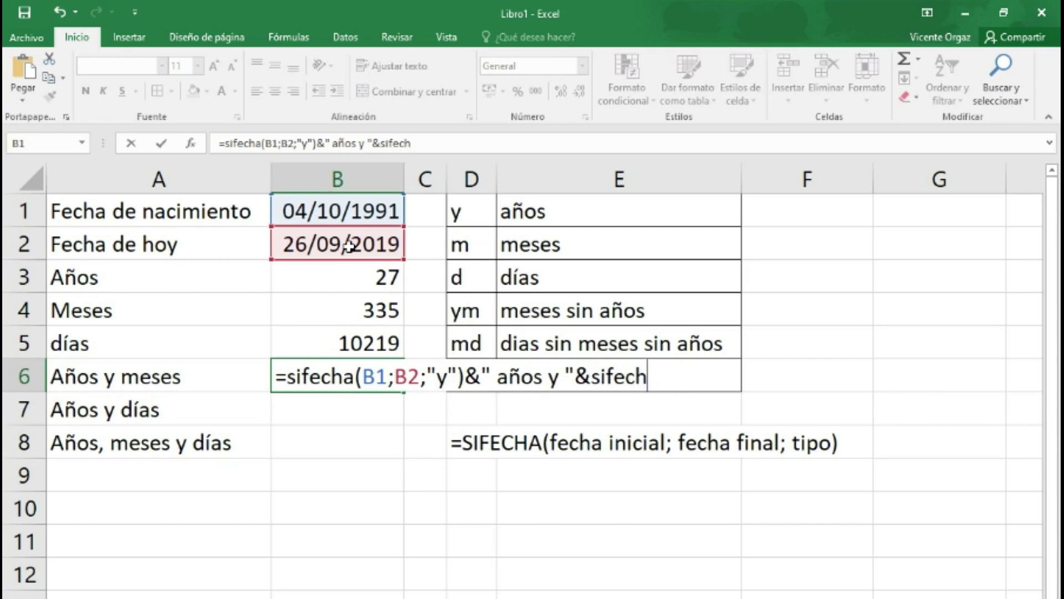
type("(")
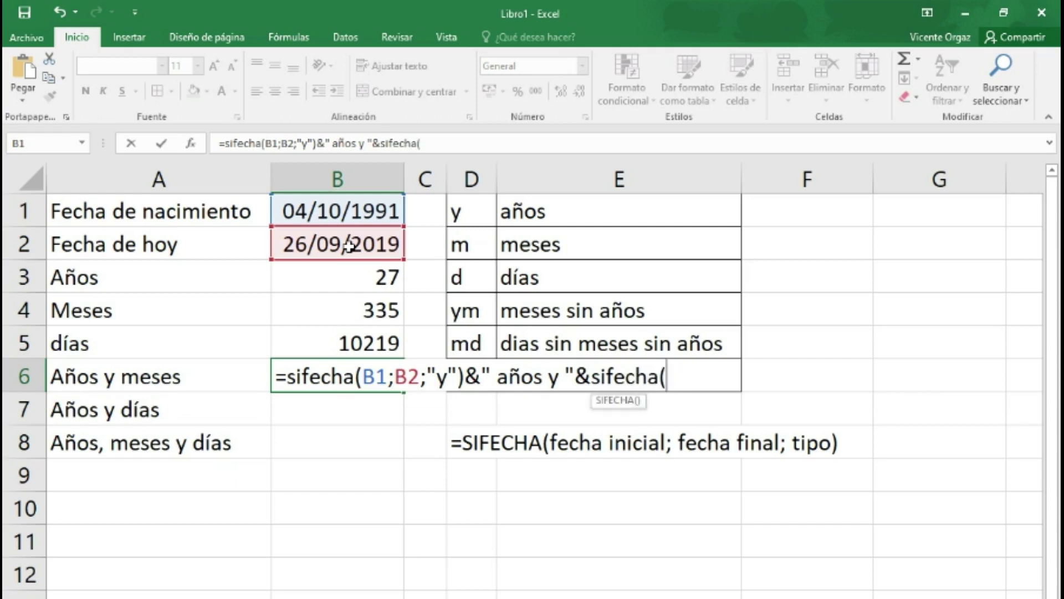
left_click(364, 211)
type(";")
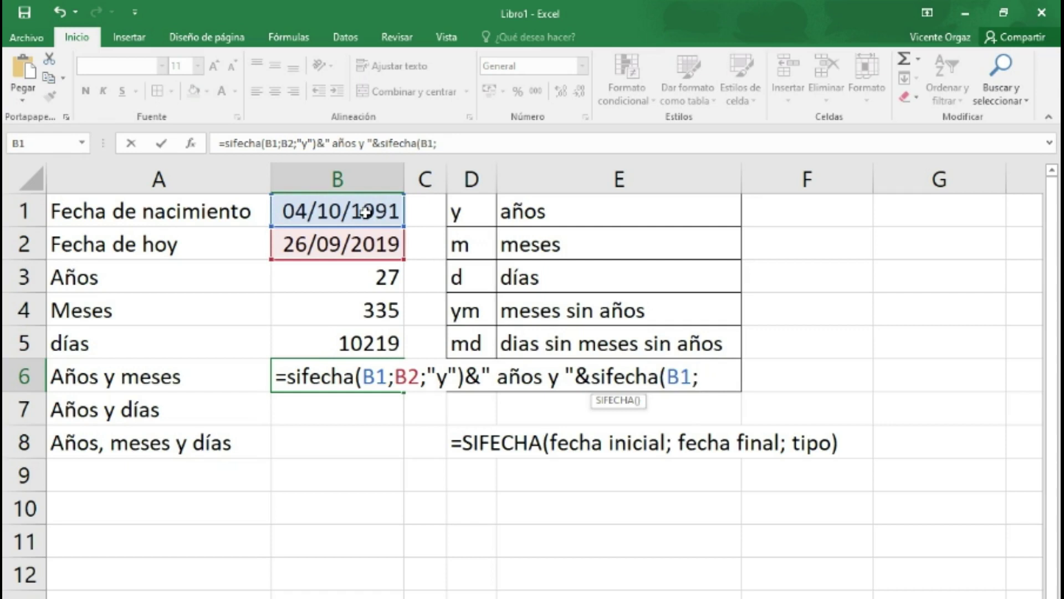
left_click(352, 243)
type(";")
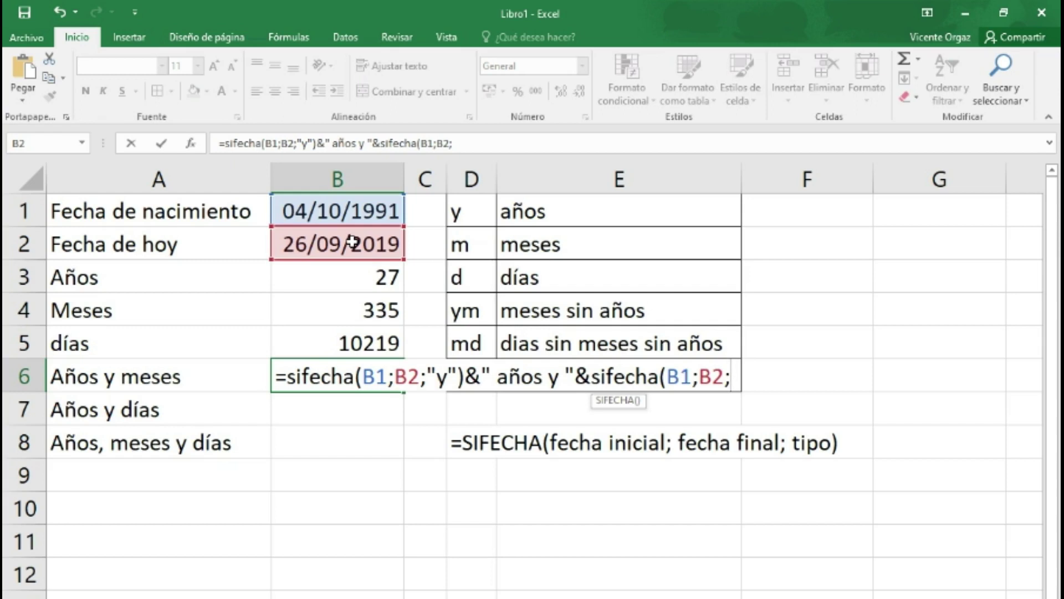
type("\"ym")
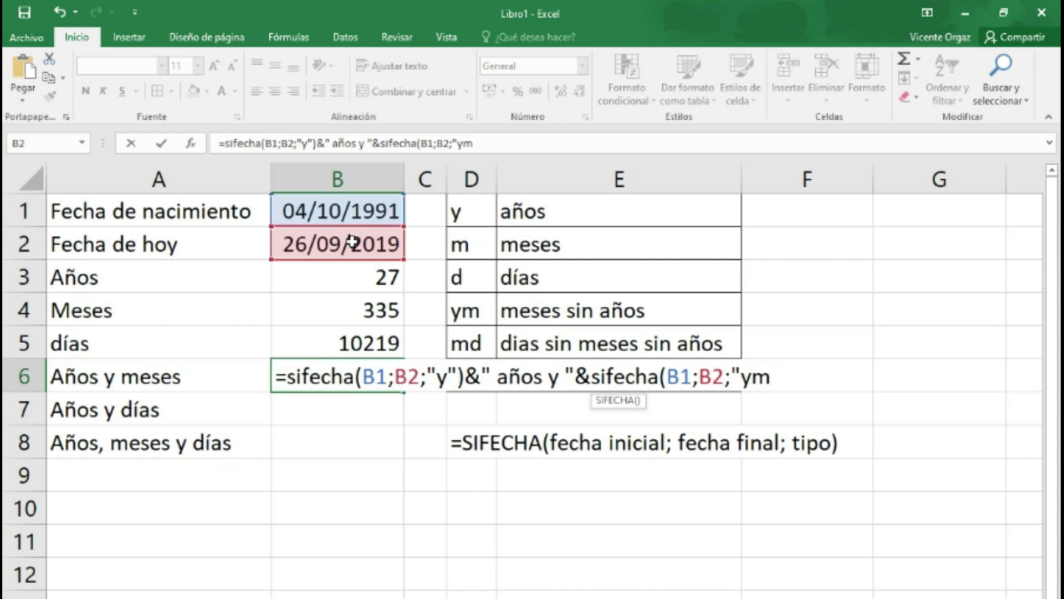
type("\")")
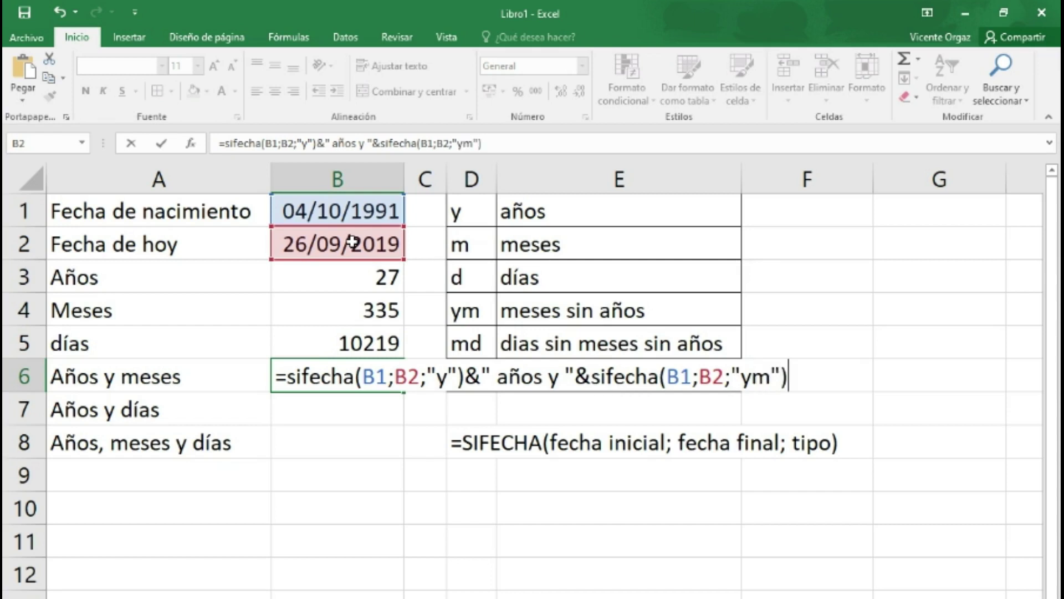
type("&\" ")
type("mese")
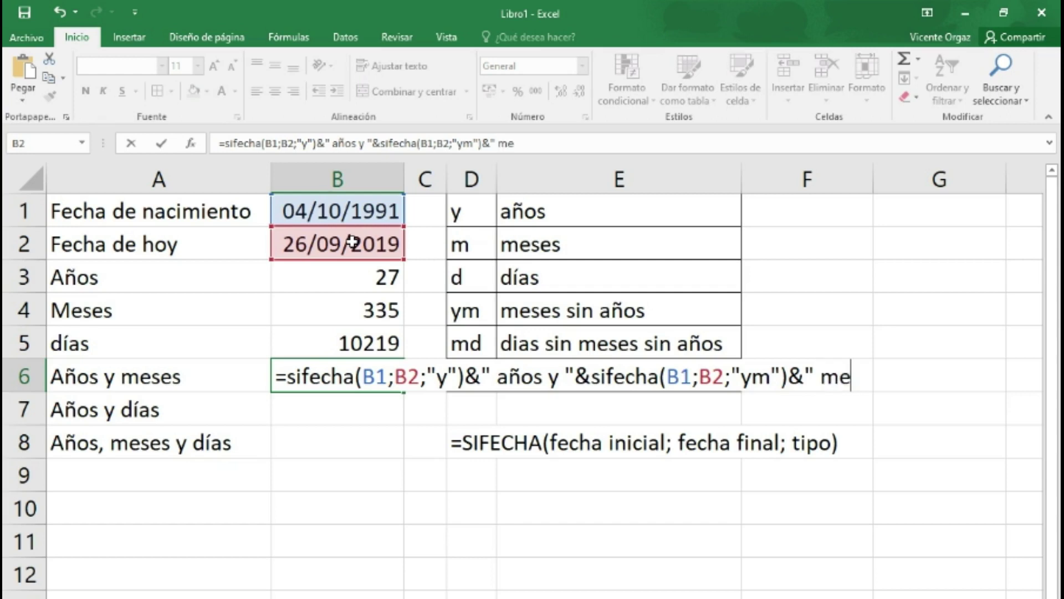
key("BackSpace")
type("ses\"")
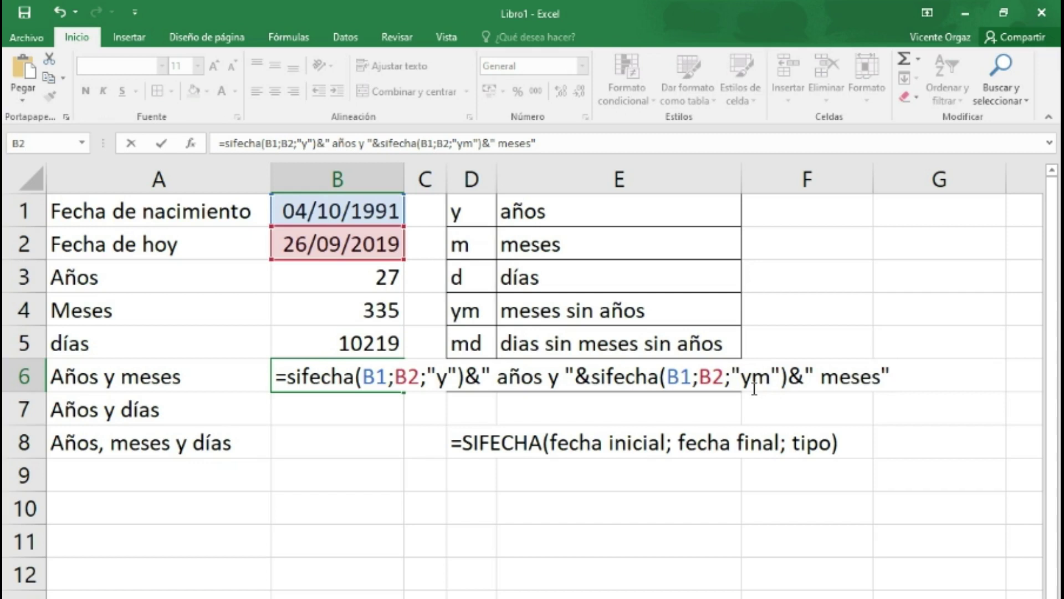
key("Return")
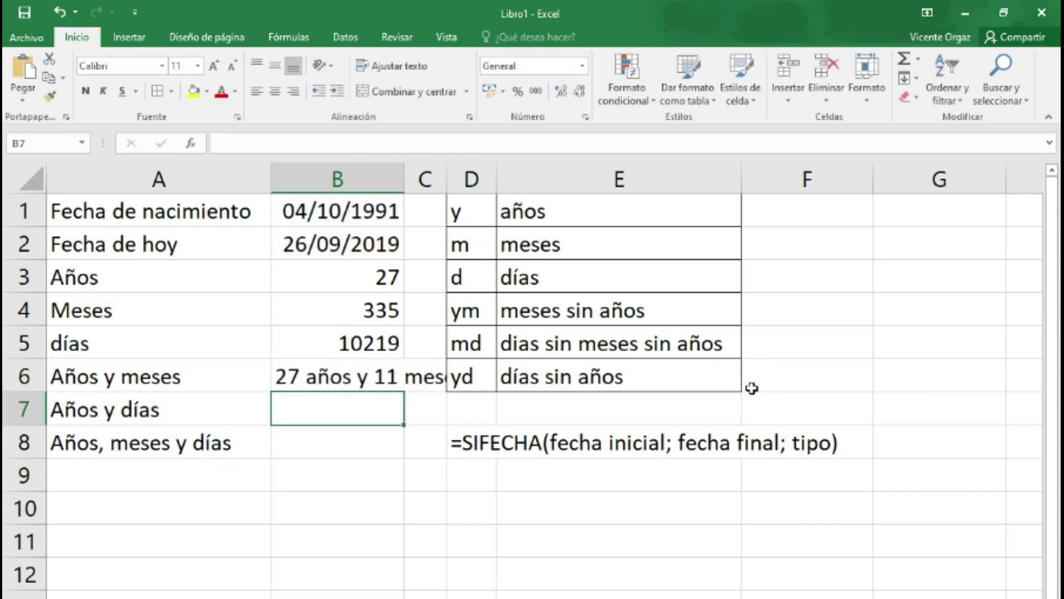
double_click(405, 178)
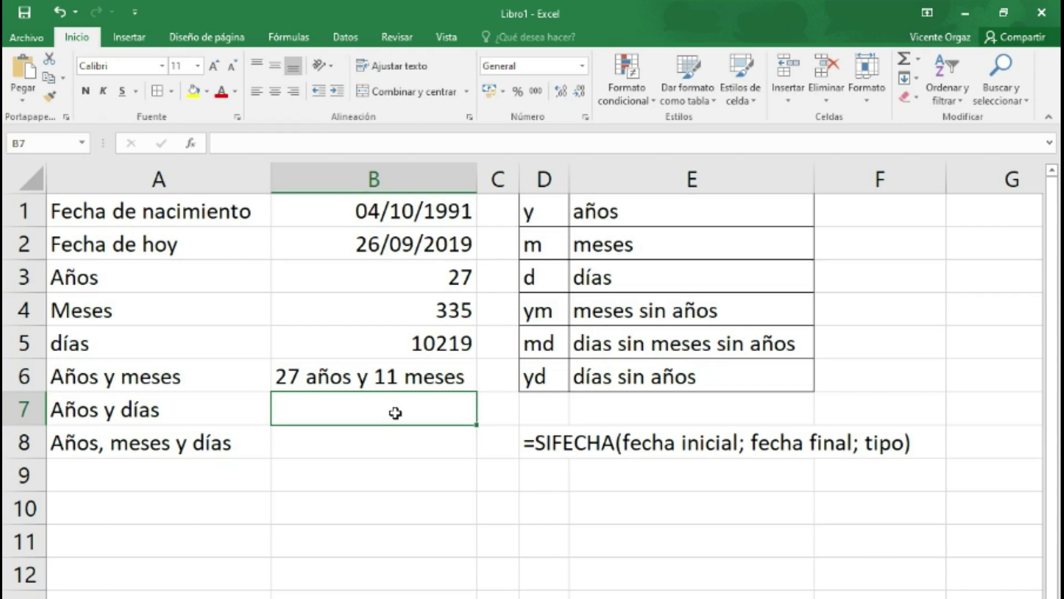
Step: Start the years-and-days formula in cell B7 with sifecha(B1;B2;"y") joined to the text años y
type("=s")
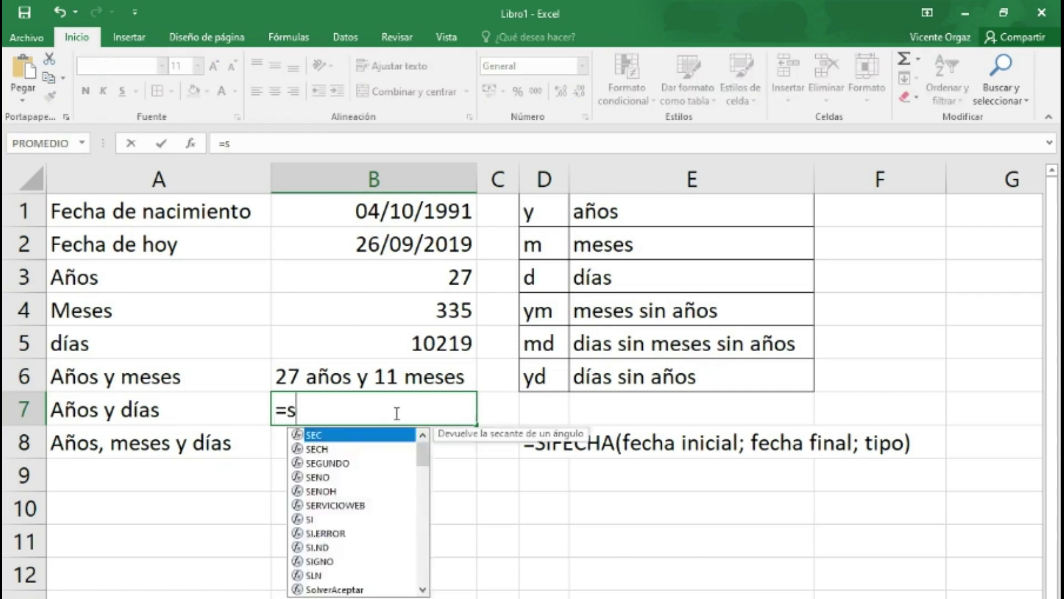
type("ifecha(")
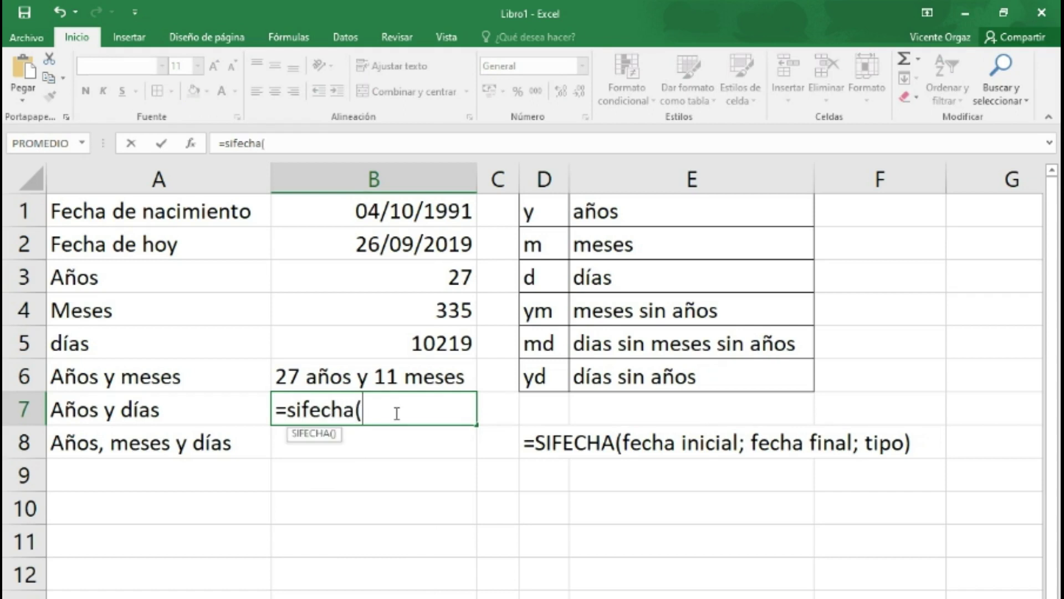
left_click(407, 209)
type(";")
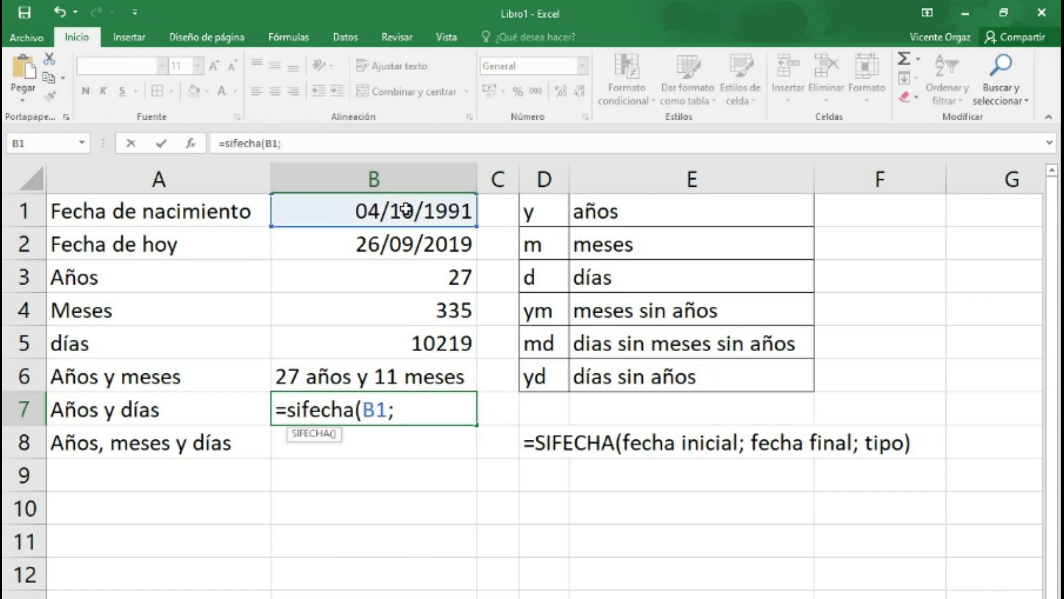
left_click(424, 242)
type(";\"y")
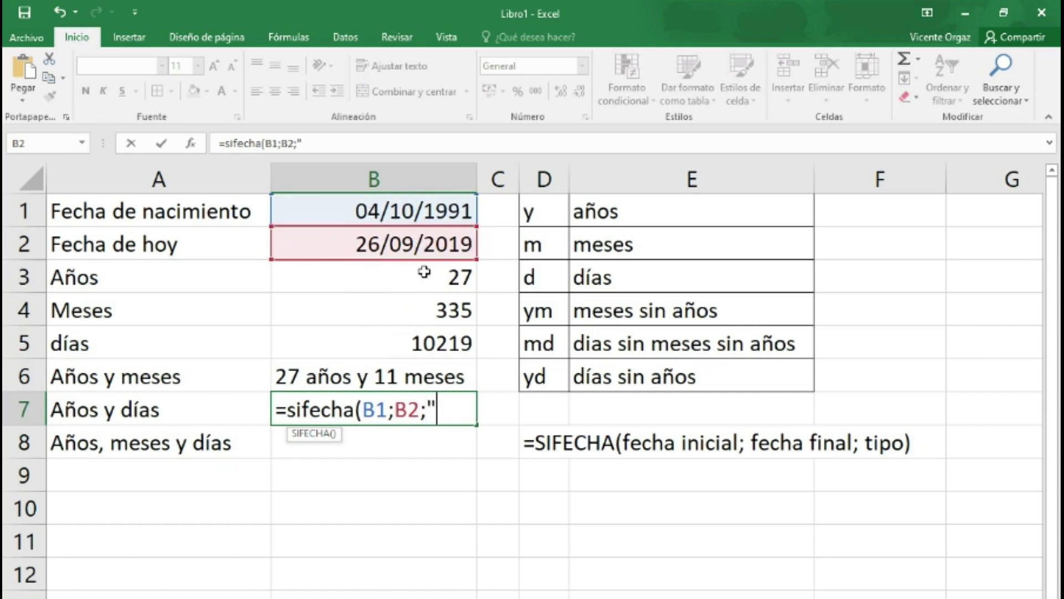
type("\")")
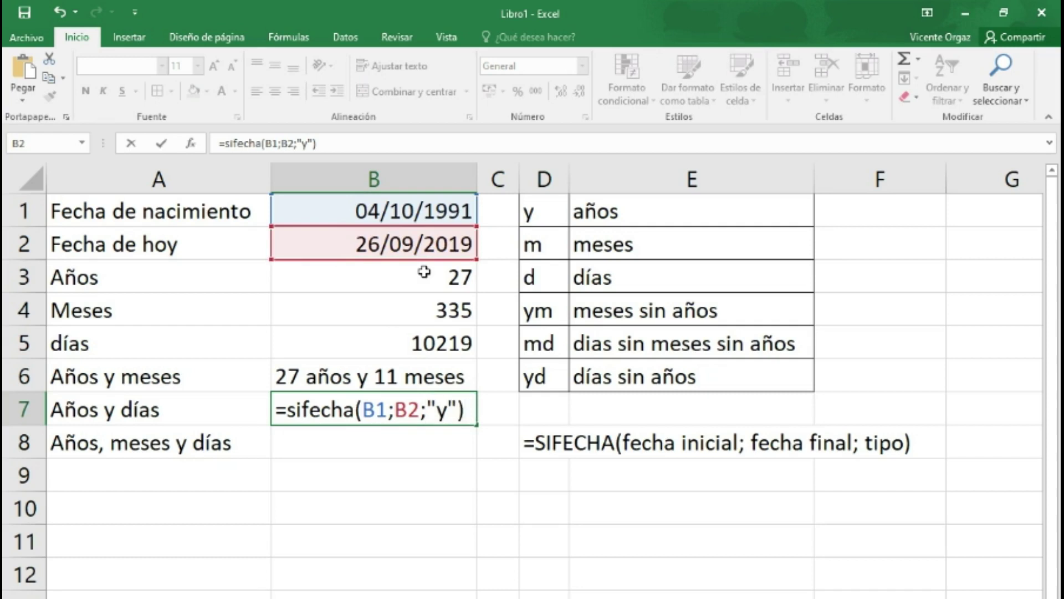
type("& año")
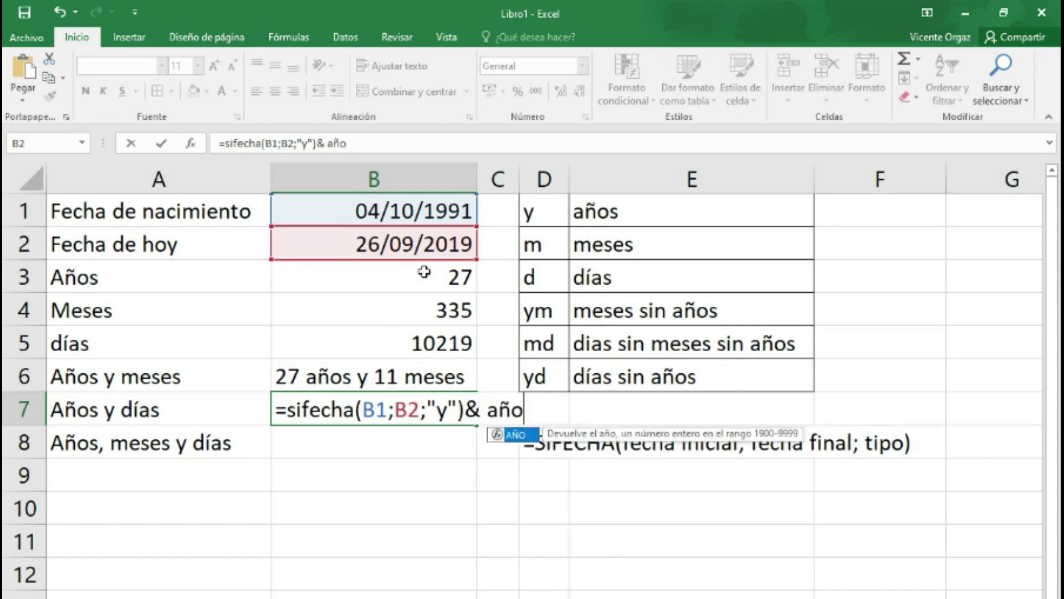
type("s y")
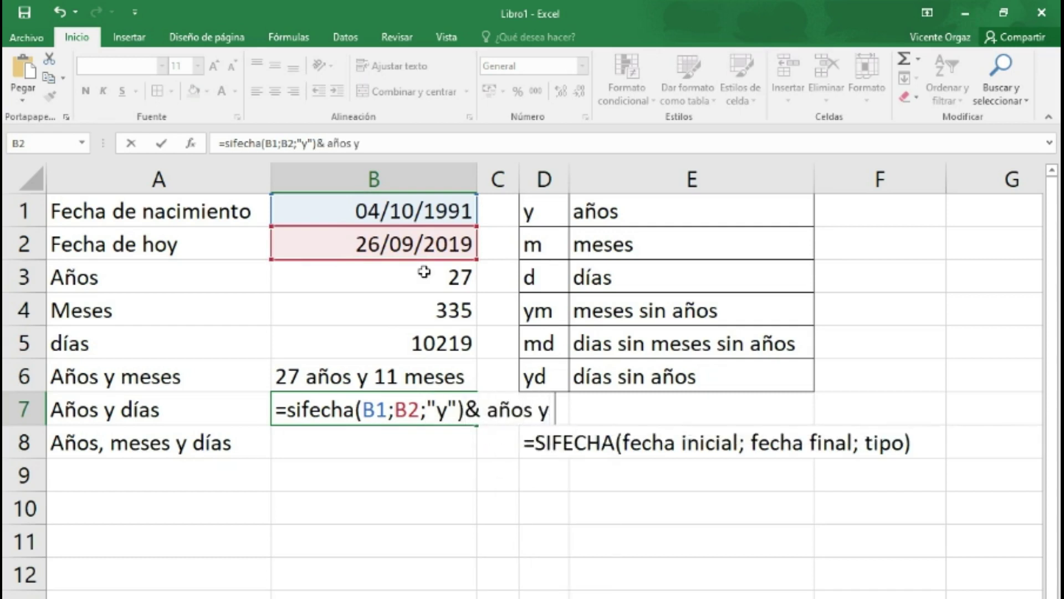
type(" \"&")
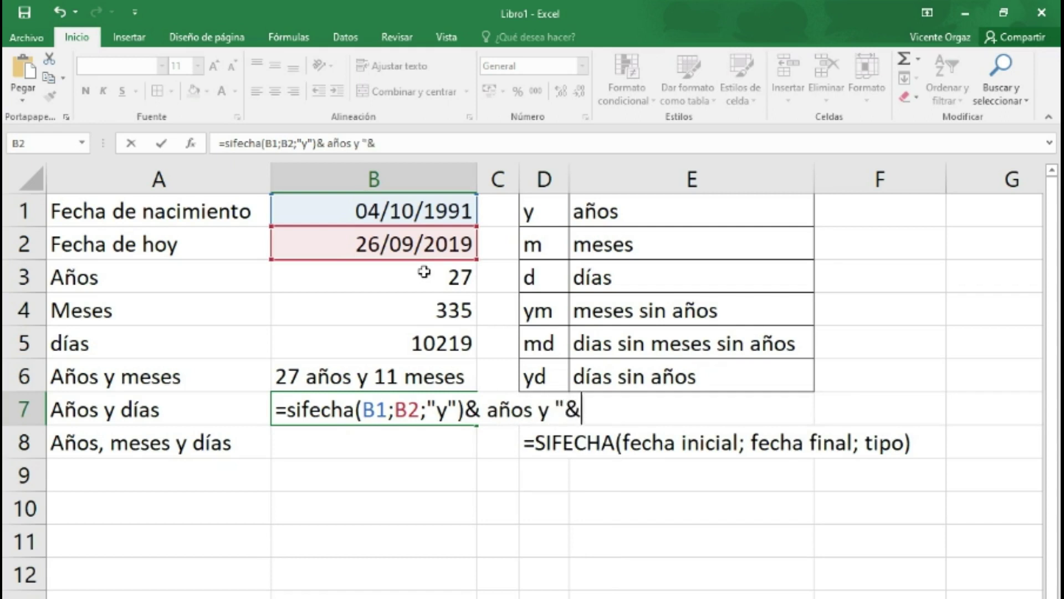
Step: Complete the B7 formula with SIFECHA(B1;B2;"YD")&" días" and enter it
type("SIFECHA(")
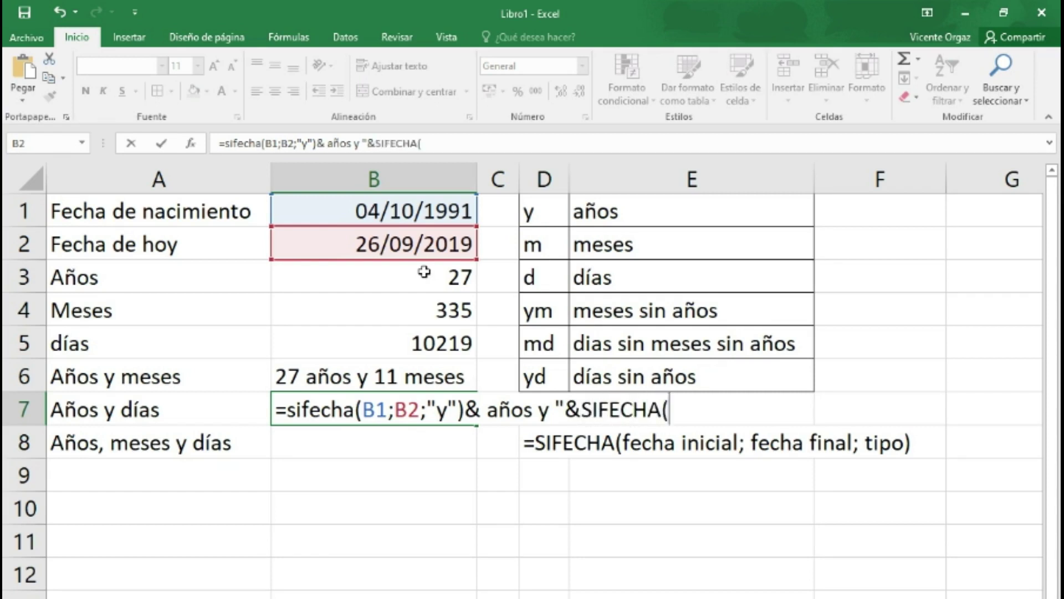
left_click(436, 212)
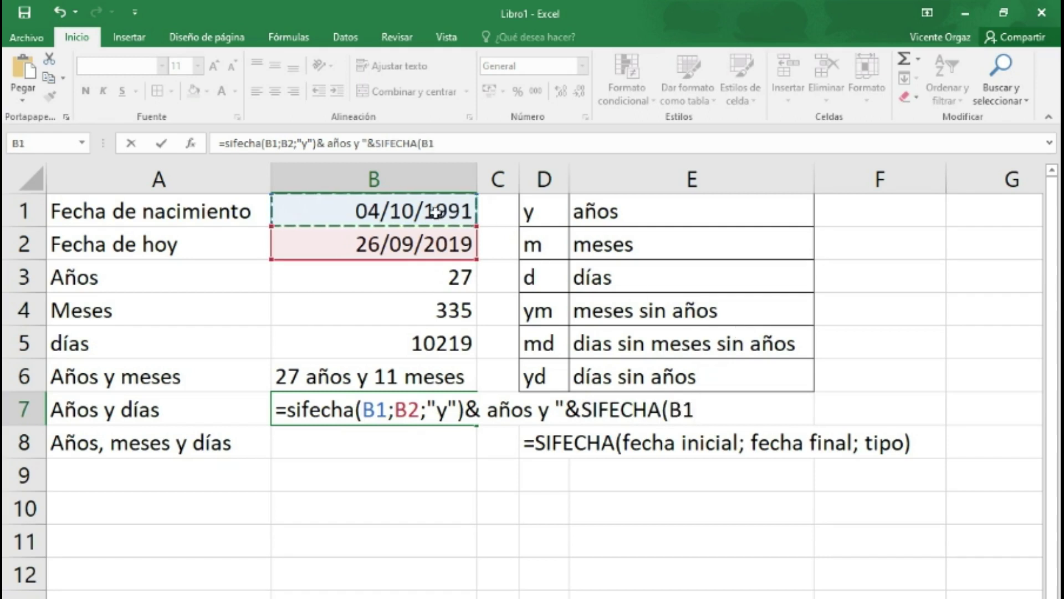
type(";")
left_click(422, 243)
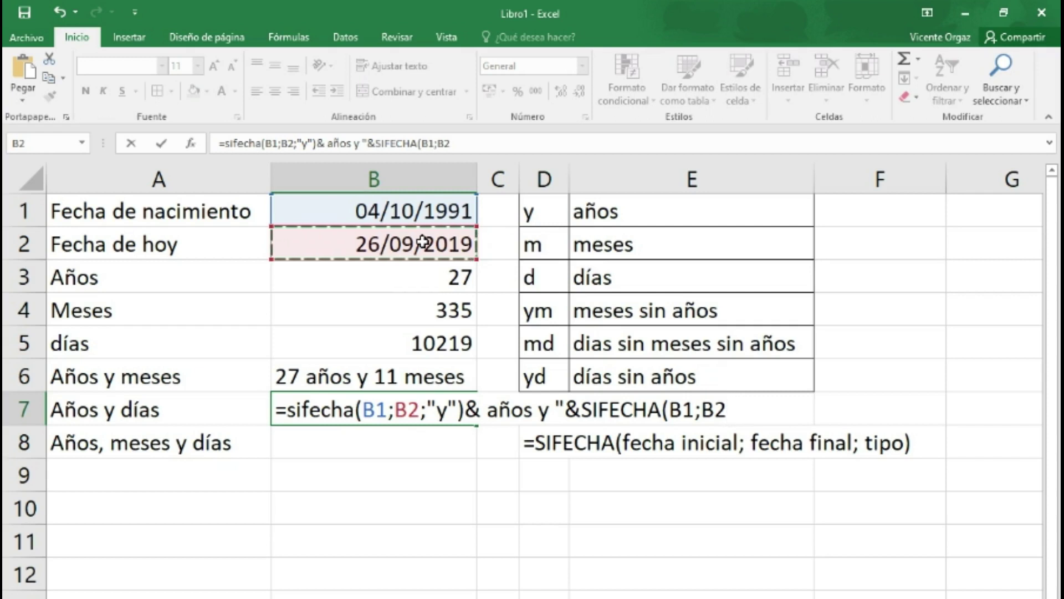
type(";")
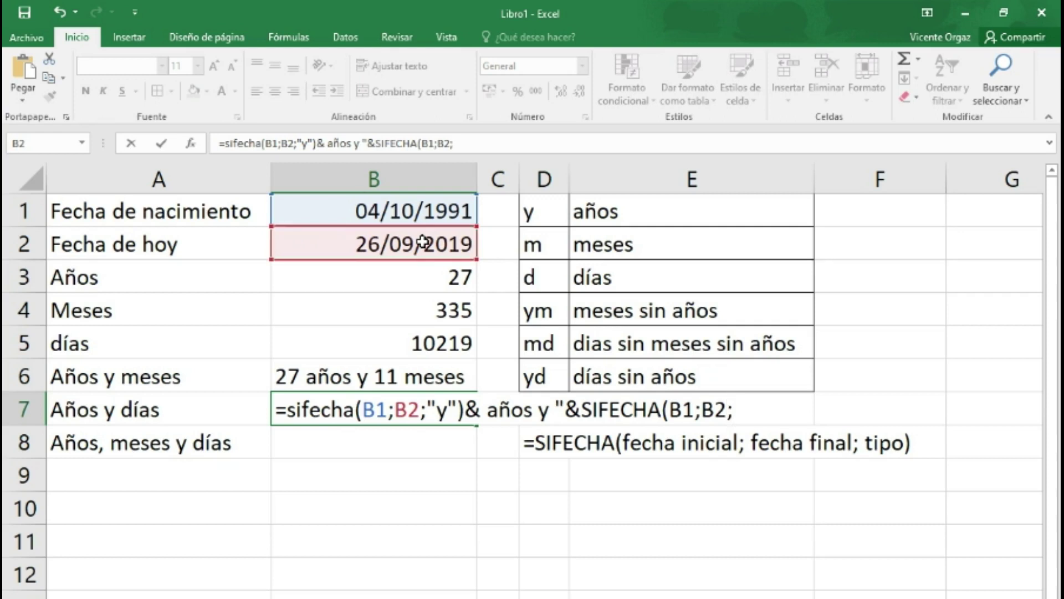
type("\"YD")
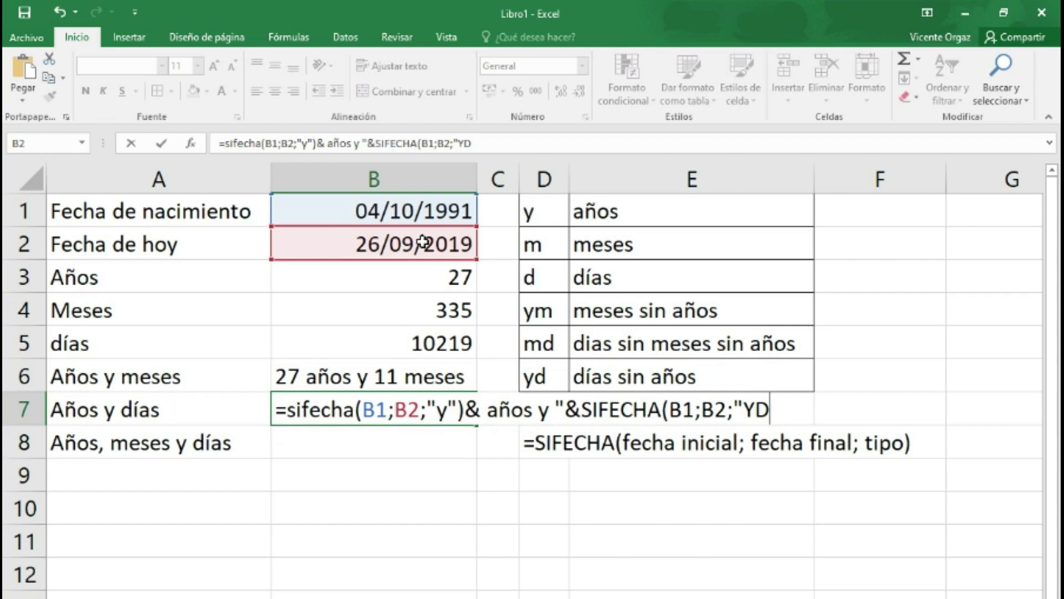
type("\")&")
type("\" D")
key("BackSpace")
type("días")
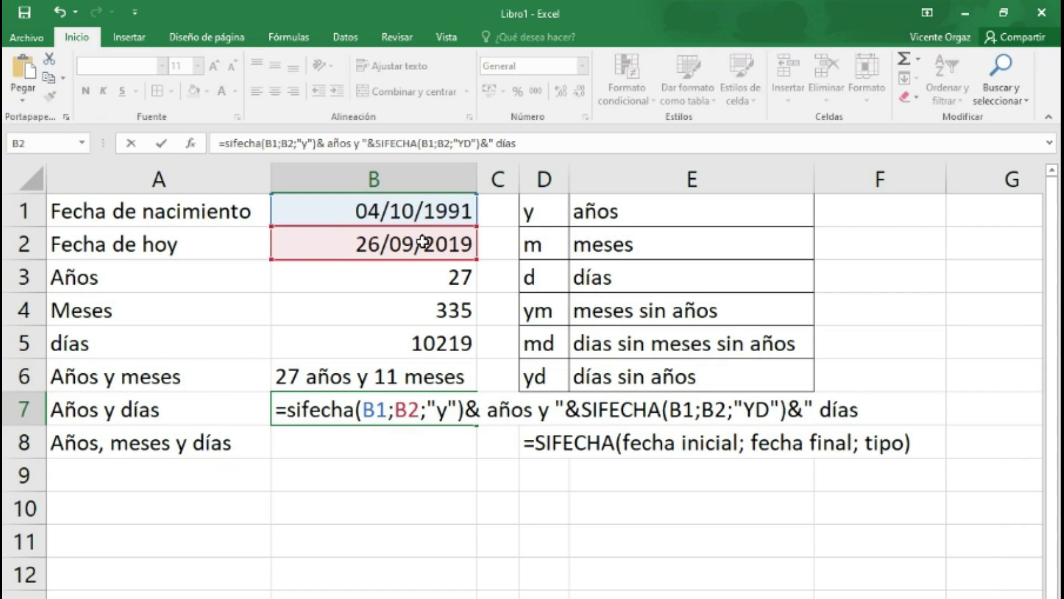
key("Return")
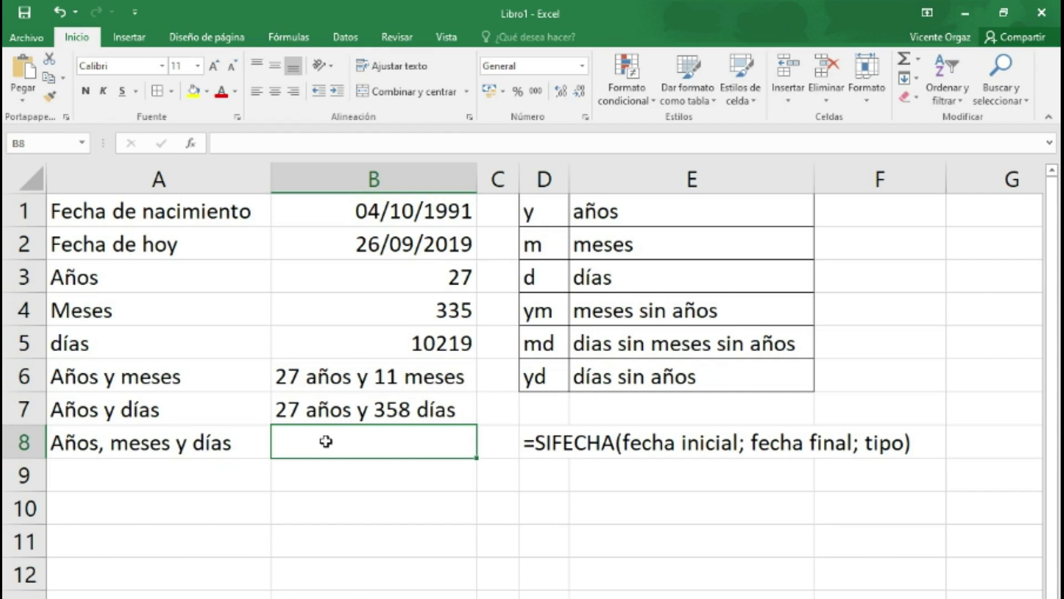
Step: Start the years, months and days formula in cell B8 with =SIFECHA(B1;B2;"Y")&" años, "
type("=")
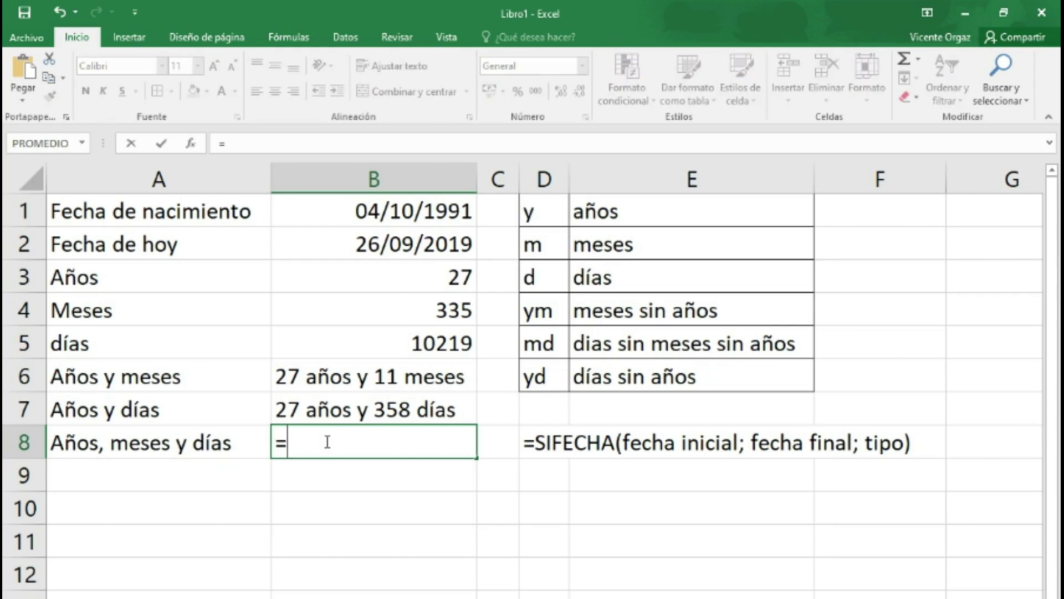
type("SIFECHA")
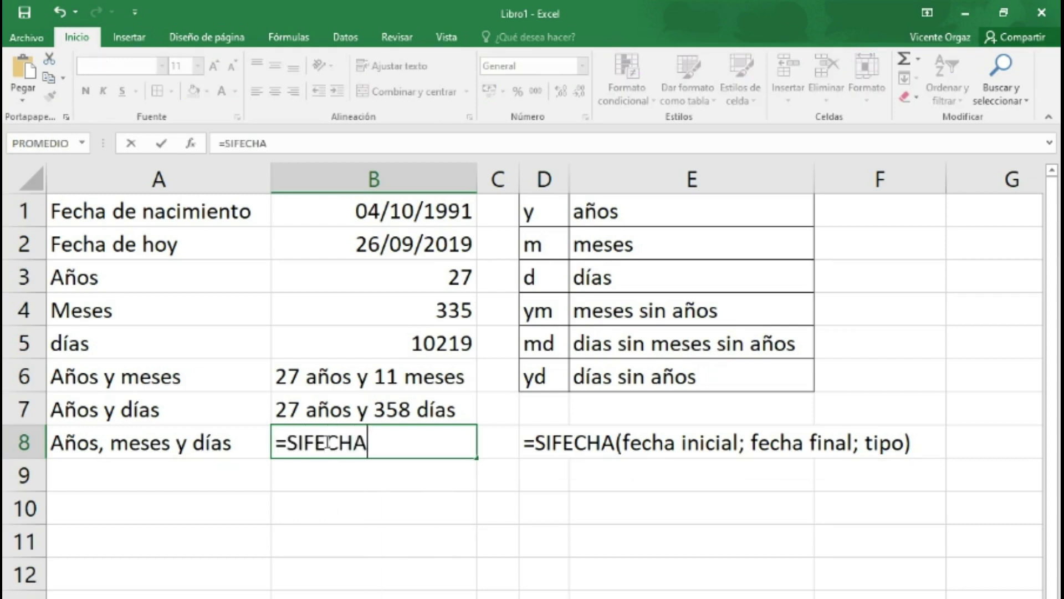
type("(")
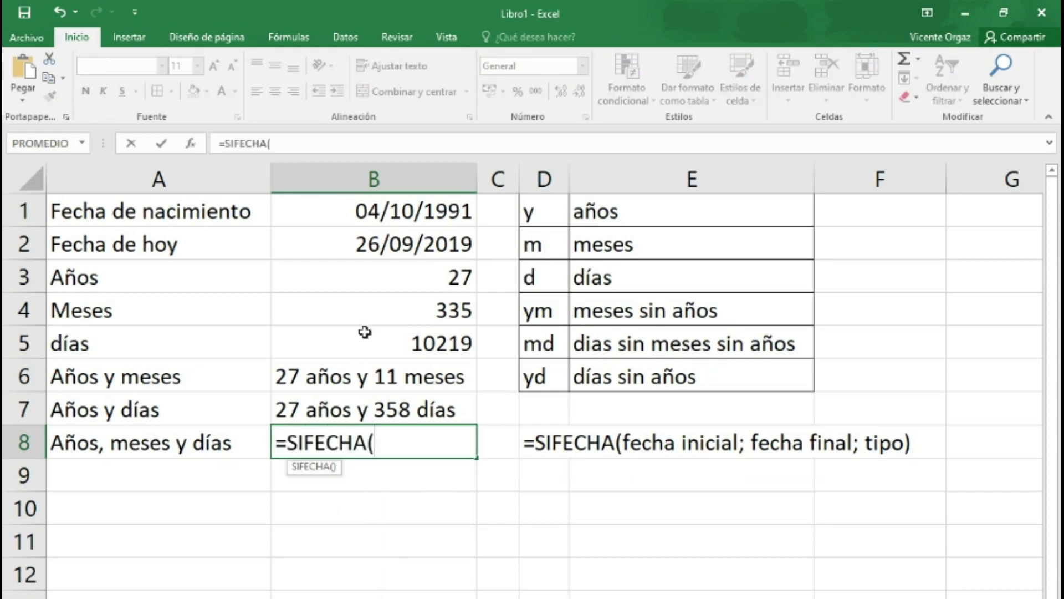
left_click(423, 216)
type(";")
left_click(430, 244)
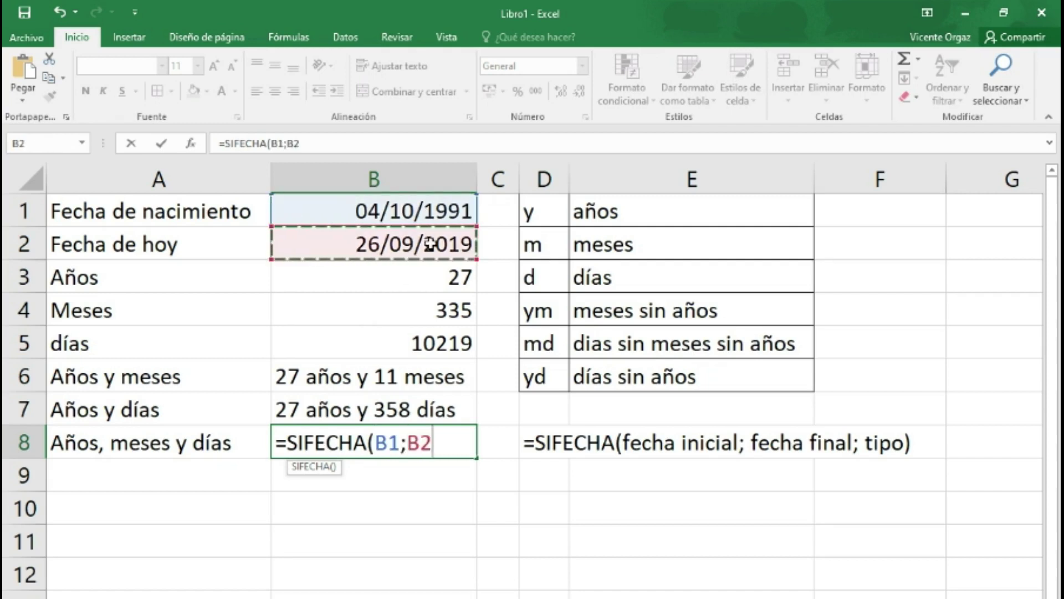
type(";\"")
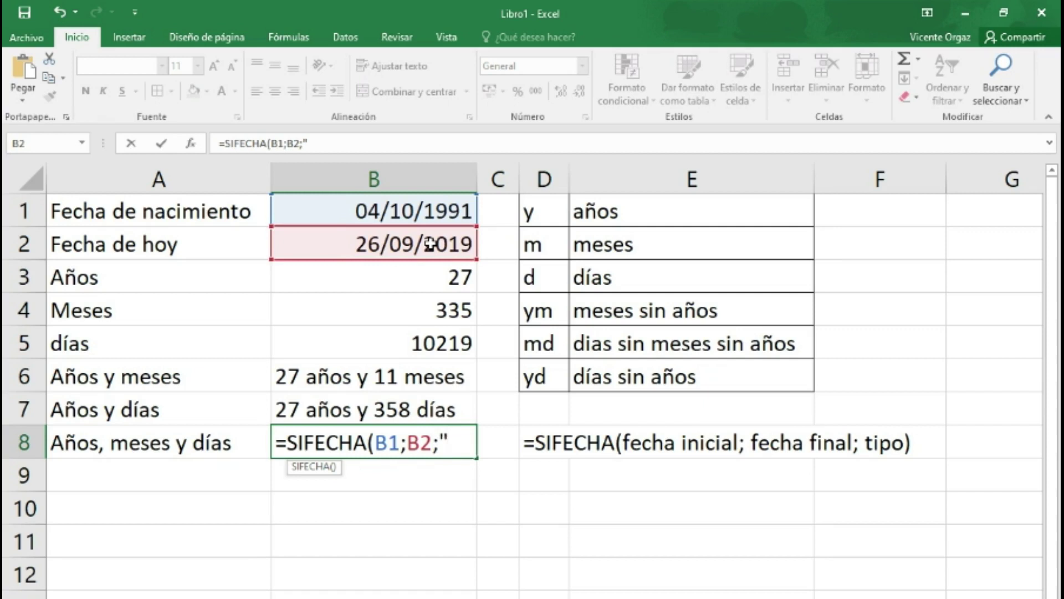
type("Y\")&")
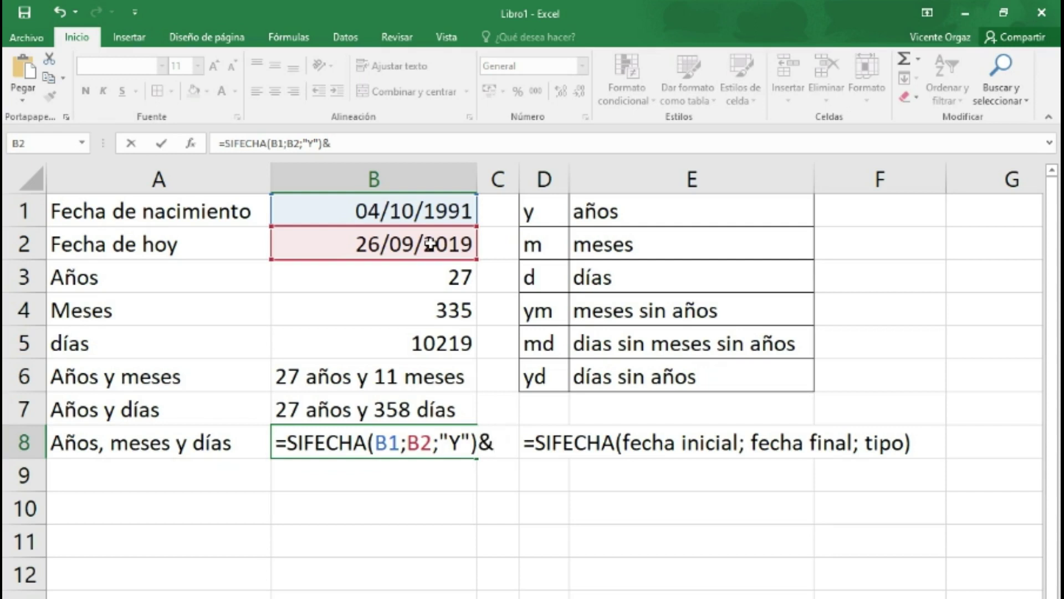
type("\"")
type("años")
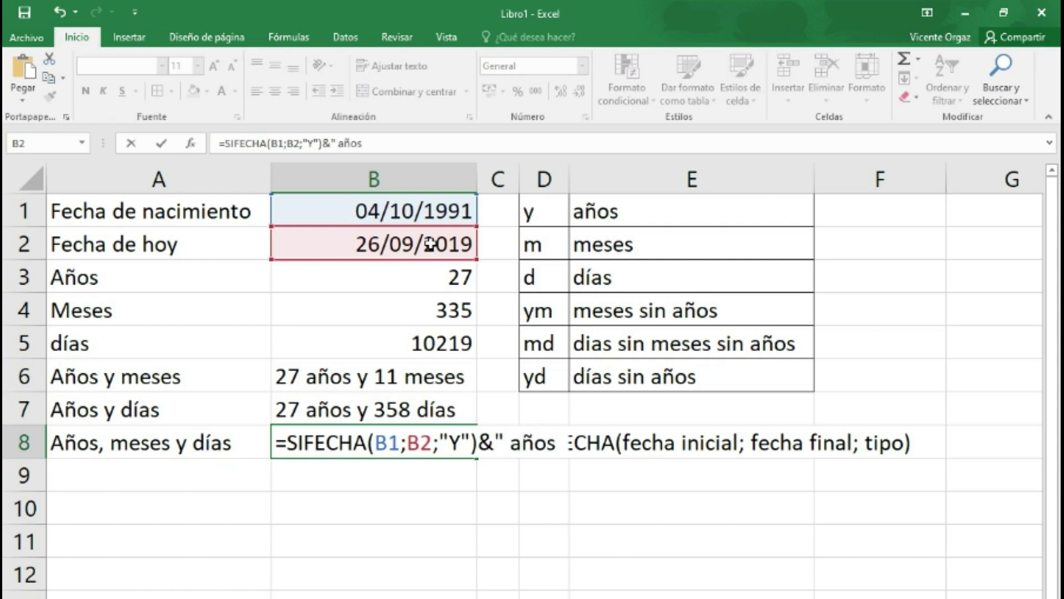
type(", \"")
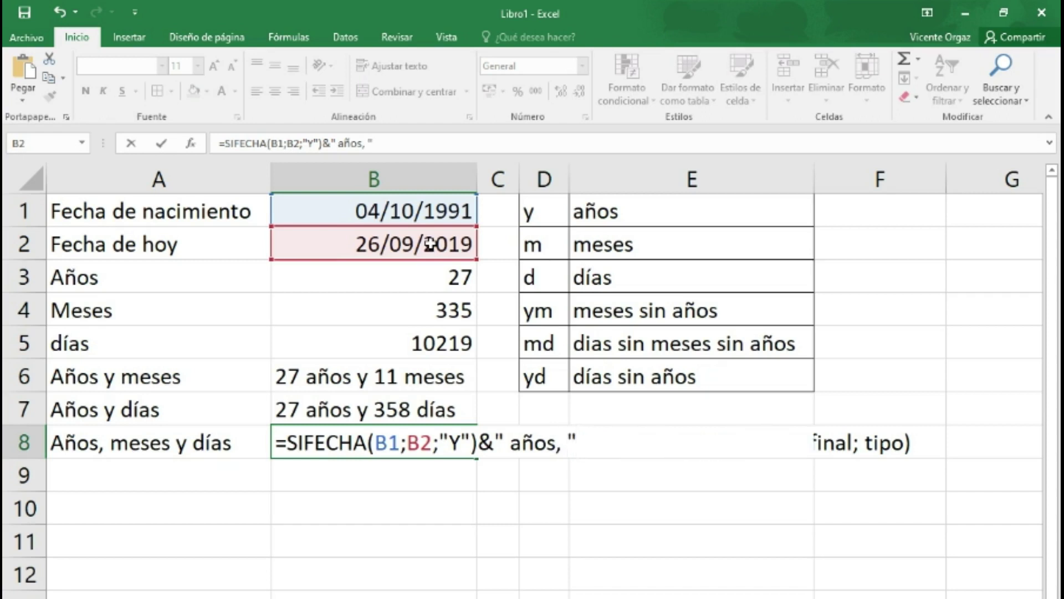
Step: Append &SIFECHA(B1;B2;"YM") to the B8 formula for the months without years
type("&SIFECHA")
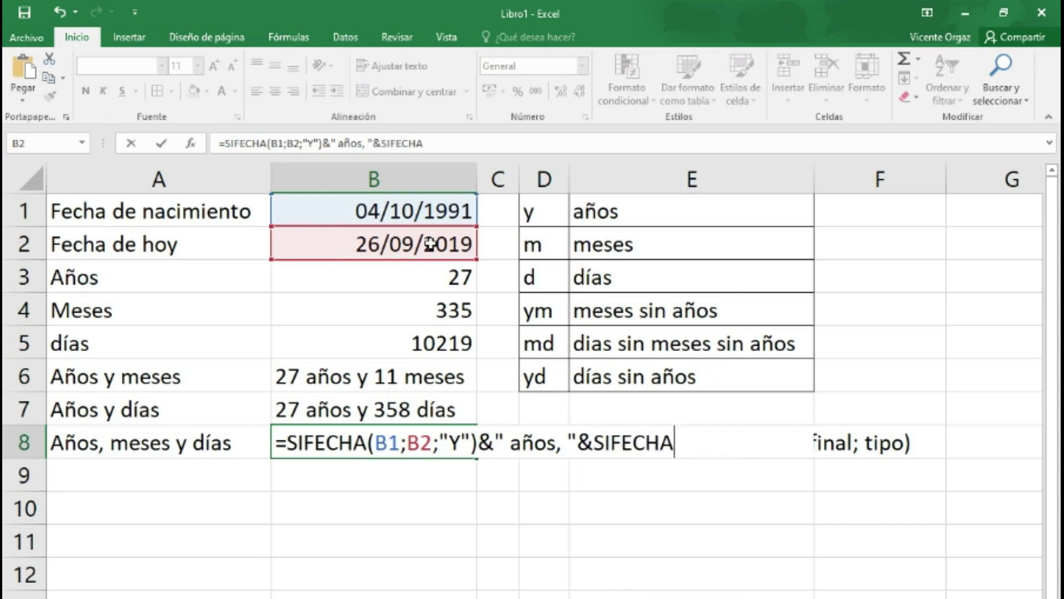
type("(")
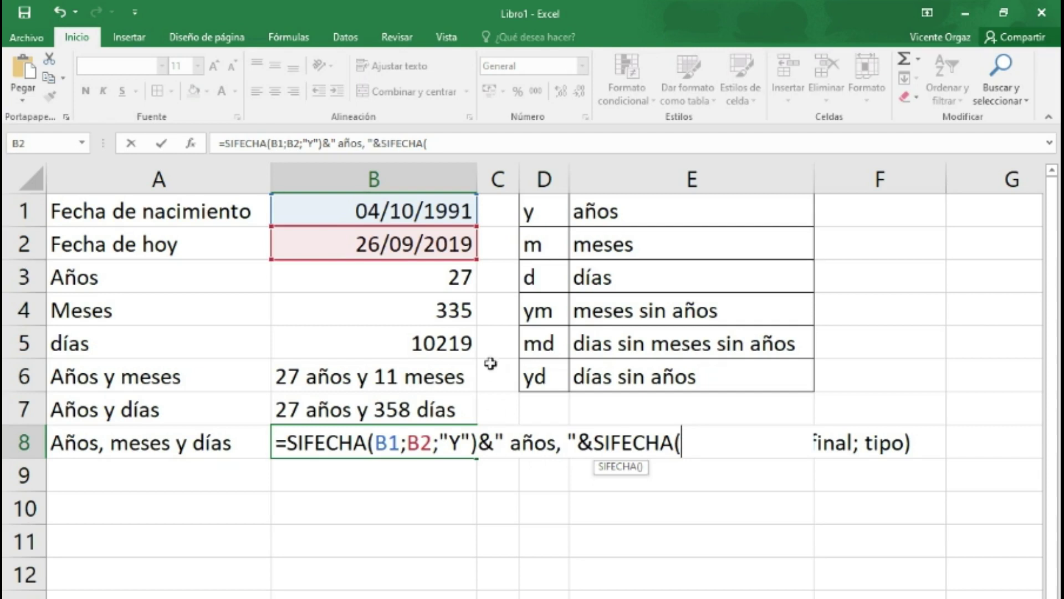
left_click(421, 213)
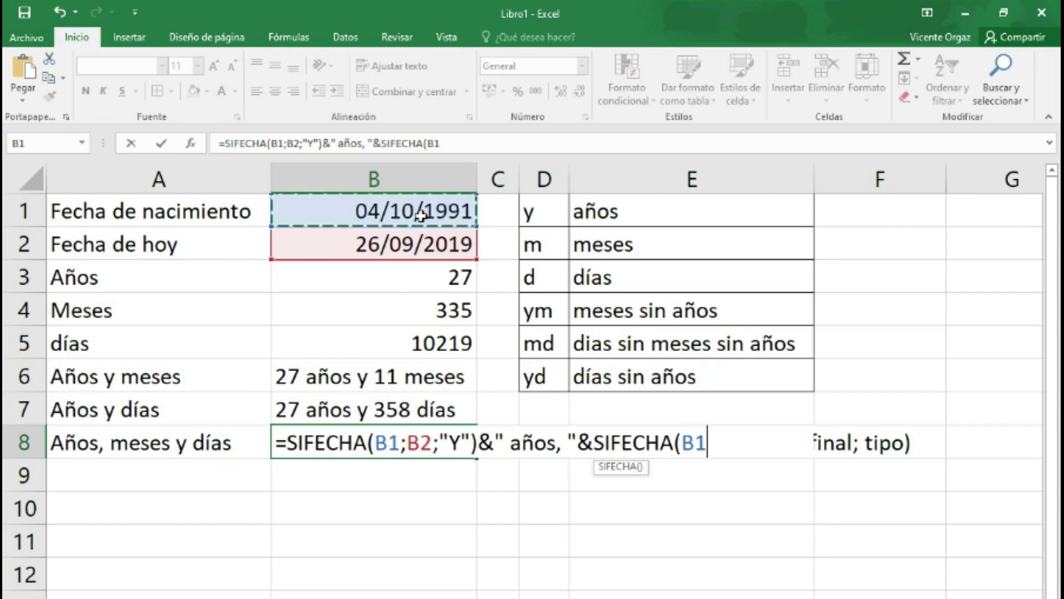
type(";")
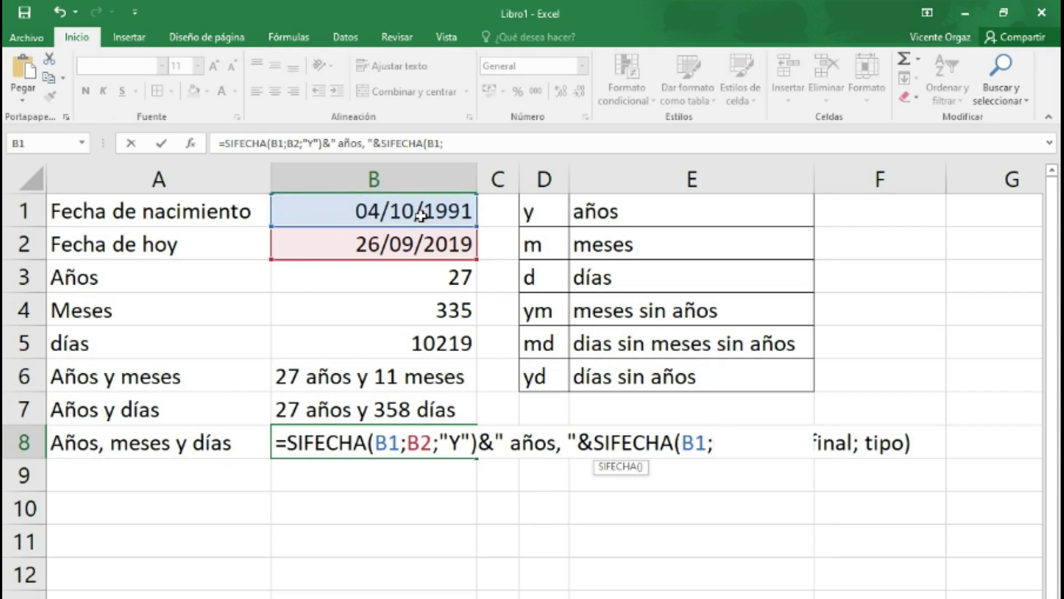
left_click(416, 249)
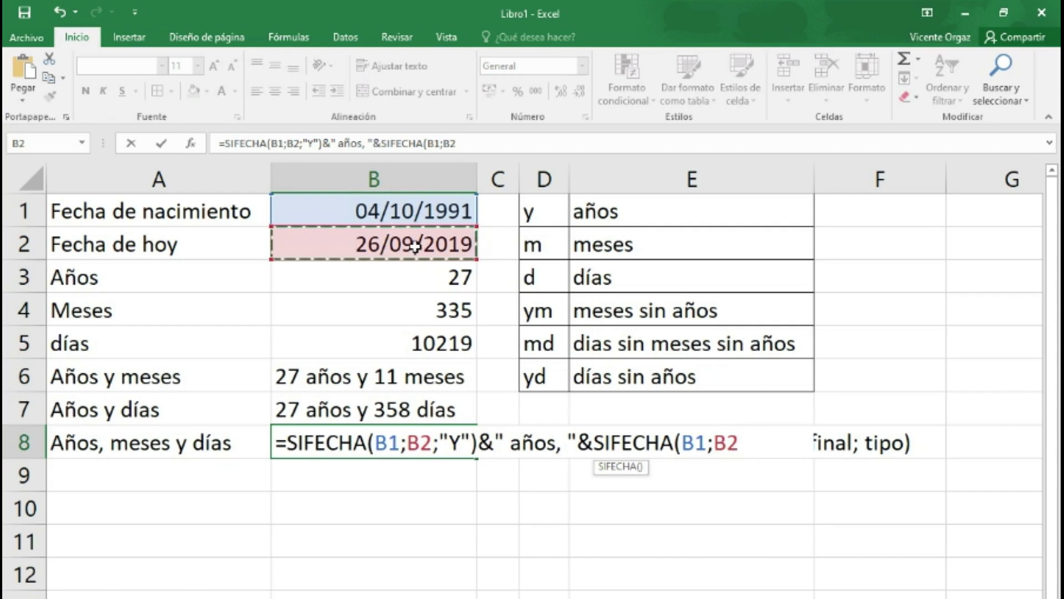
type(";")
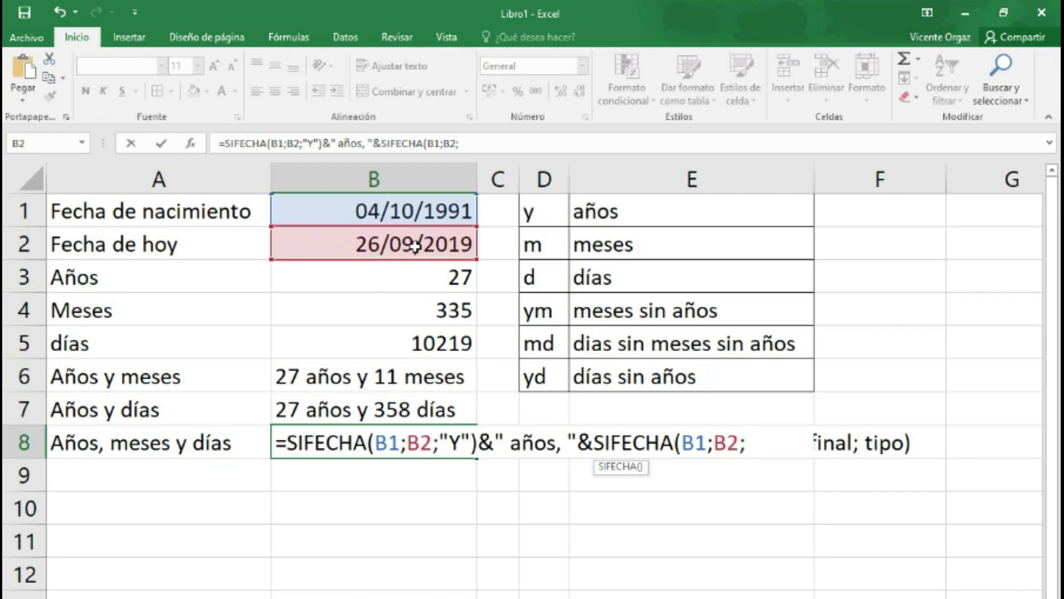
type("\"YM\"")
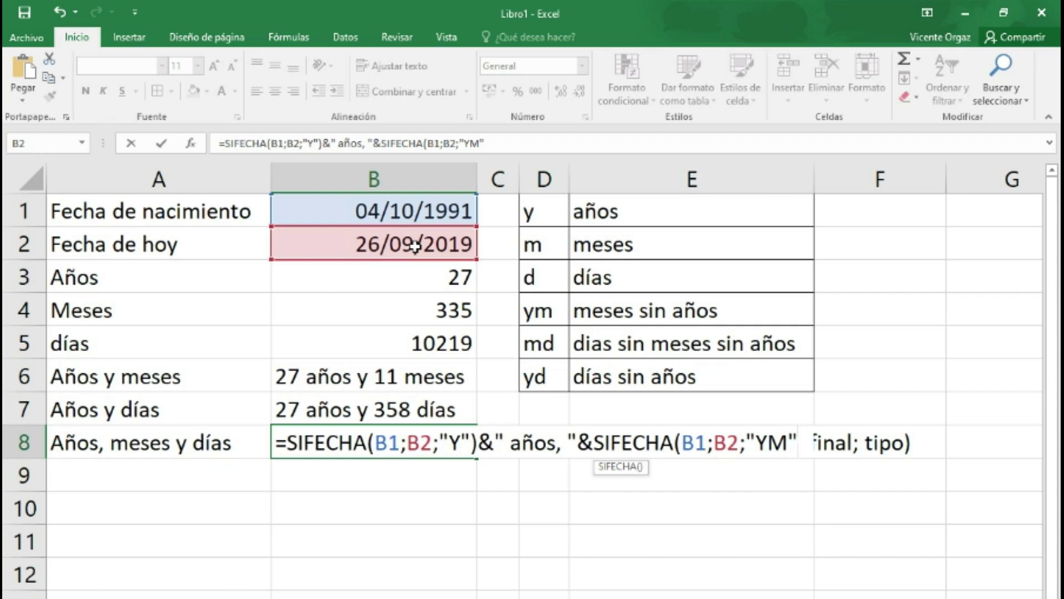
type(")")
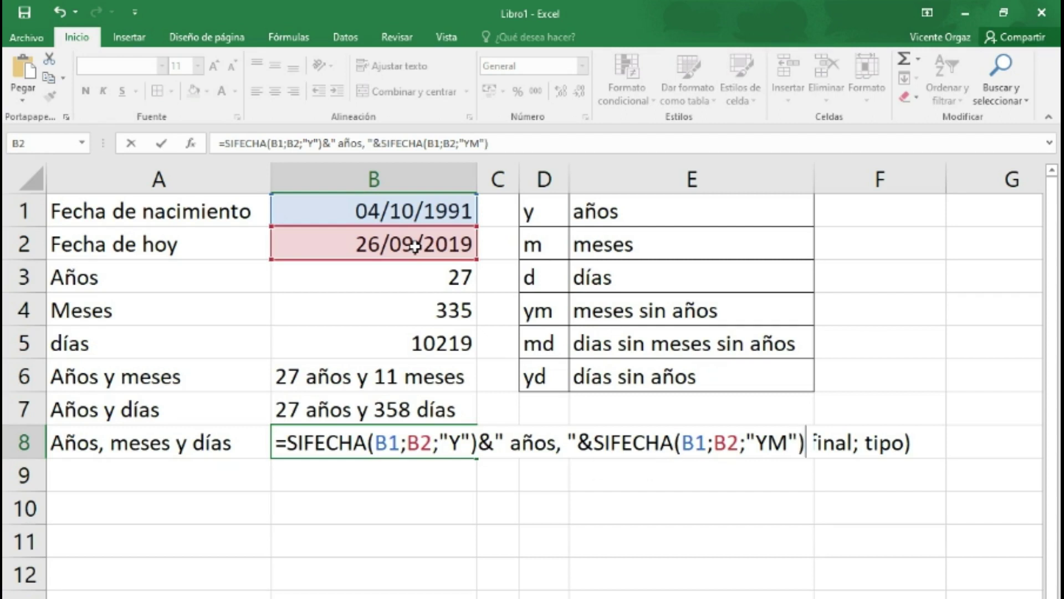
Step: Append &" meses y "& to the B8 formula to label the months and join the days part
type("&")
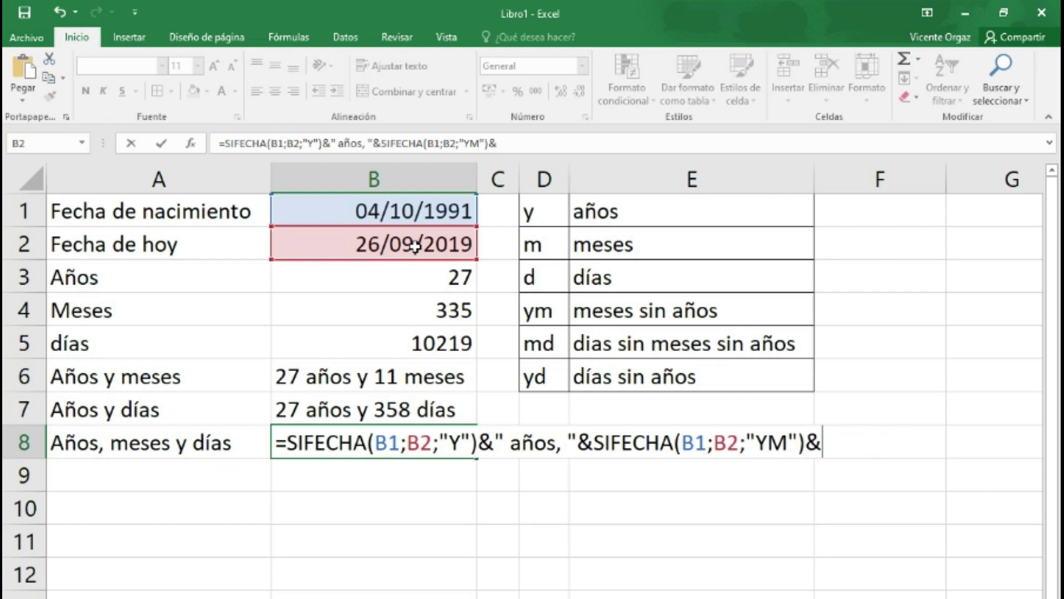
type("\" ems")
key("BackSpace")
key("BackSpace")
key("BackSpace")
type("meses ")
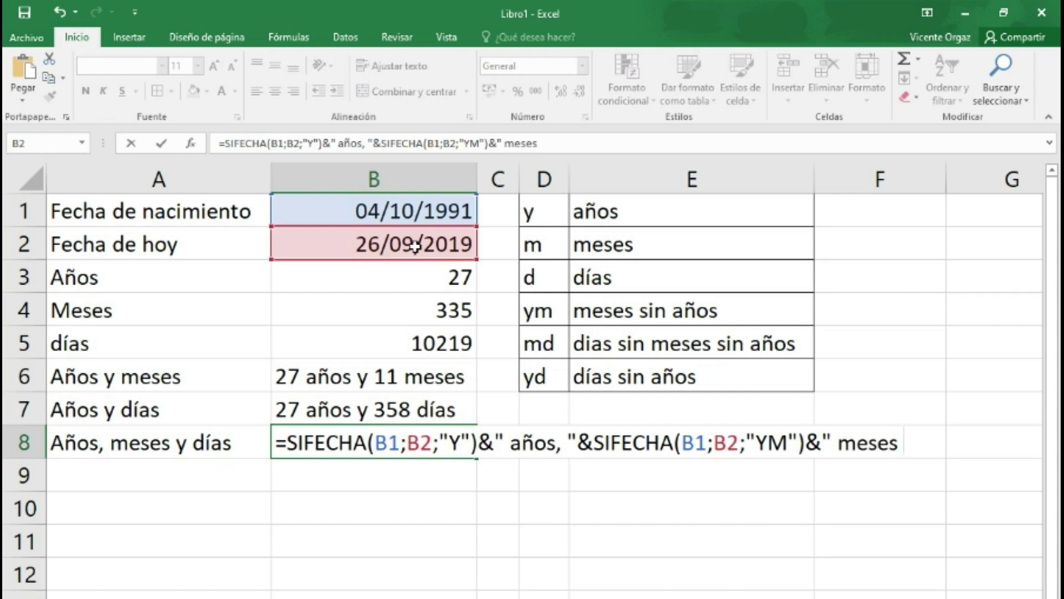
type("y \"&")
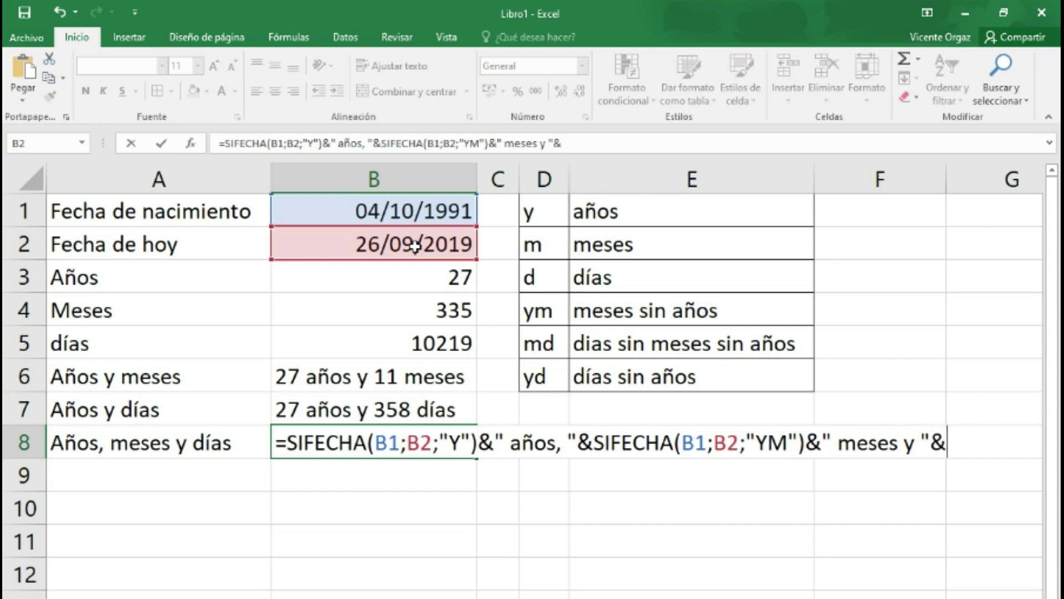
Step: Append SIFECHA(B1;B2;"MD") to the B8 formula for the days without months or years
type("SIFECH")
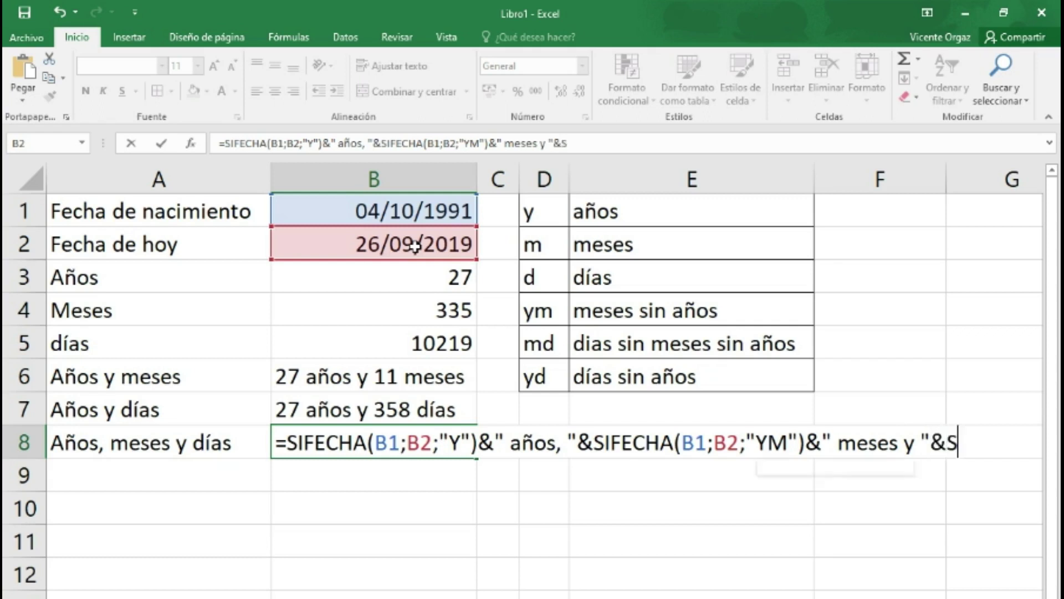
type("A")
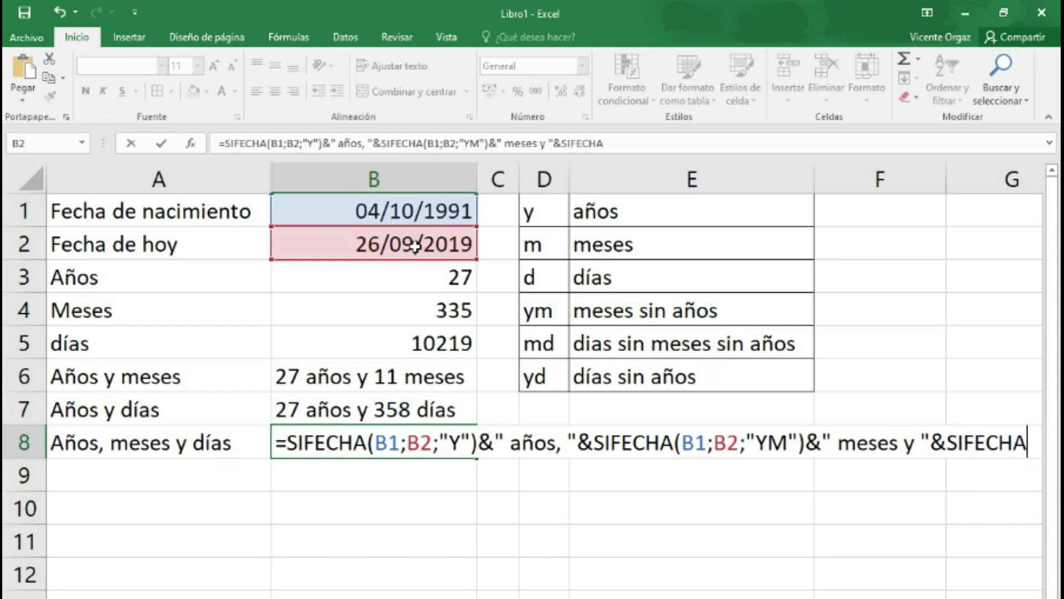
type("(")
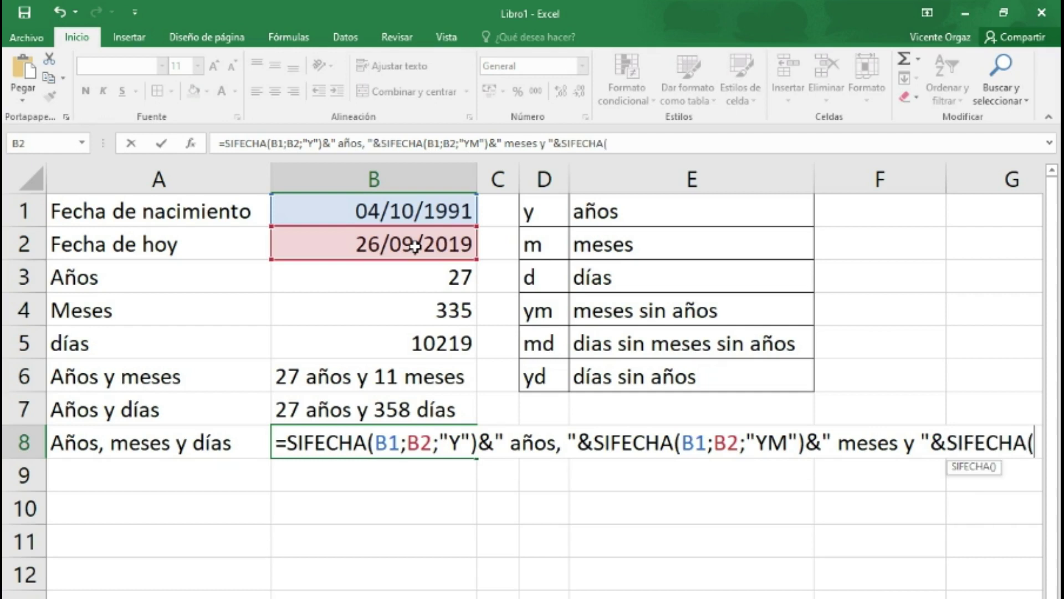
left_click(379, 209)
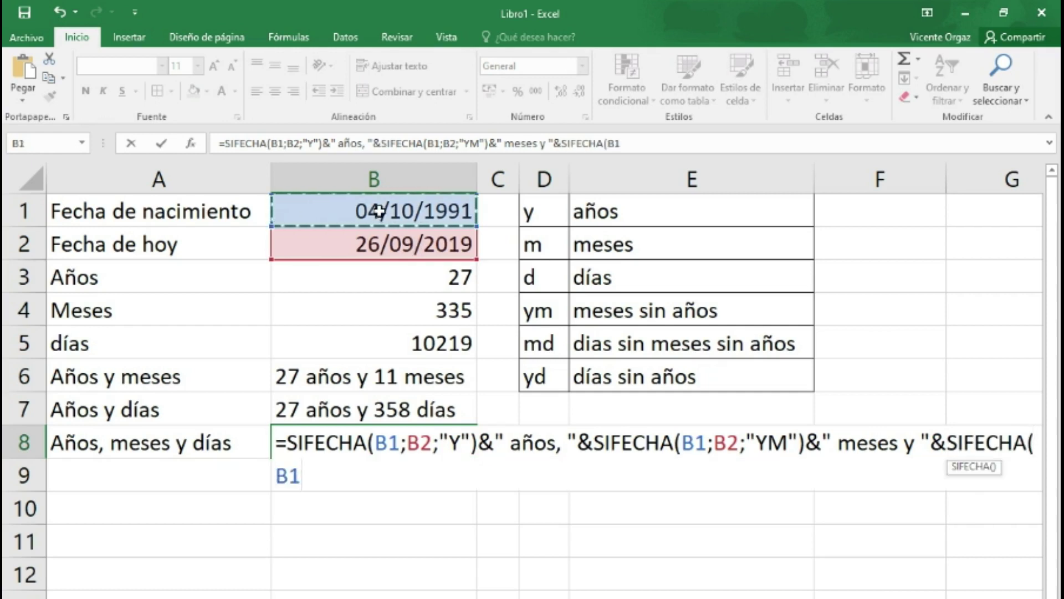
type(";")
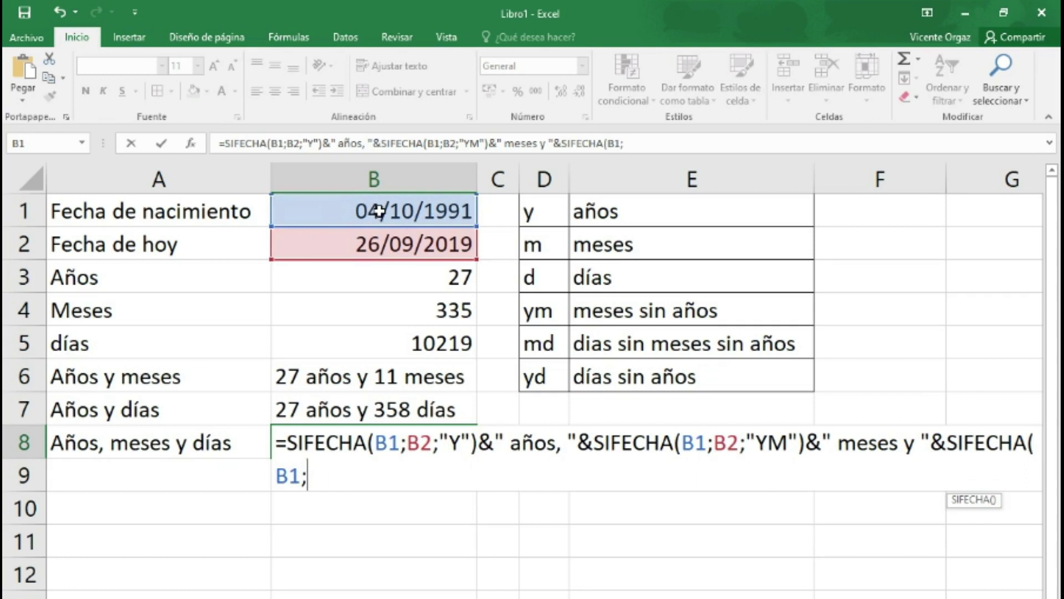
left_click(377, 252)
type(";")
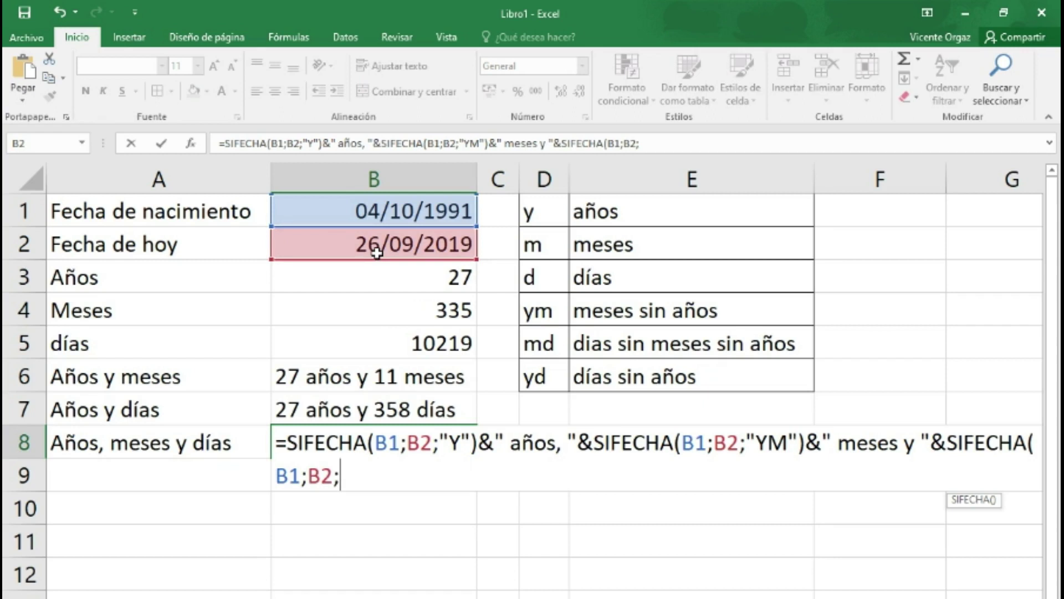
type("\"")
type("MD")
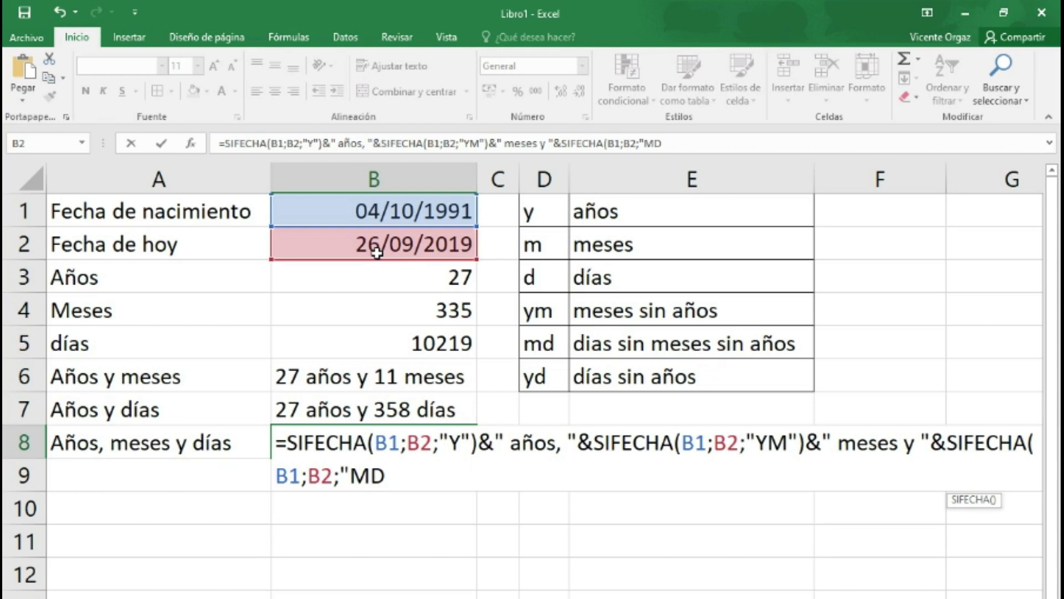
type("\")")
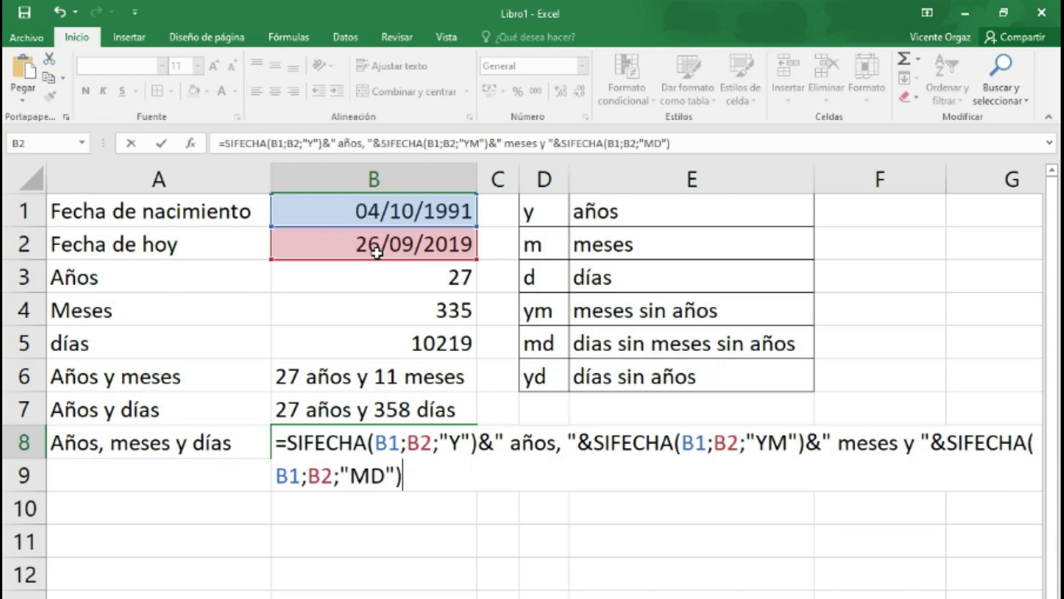
Step: Finish the B8 formula with &" días", enter it, and widen column B to fit the full text
type("&\" días\"")
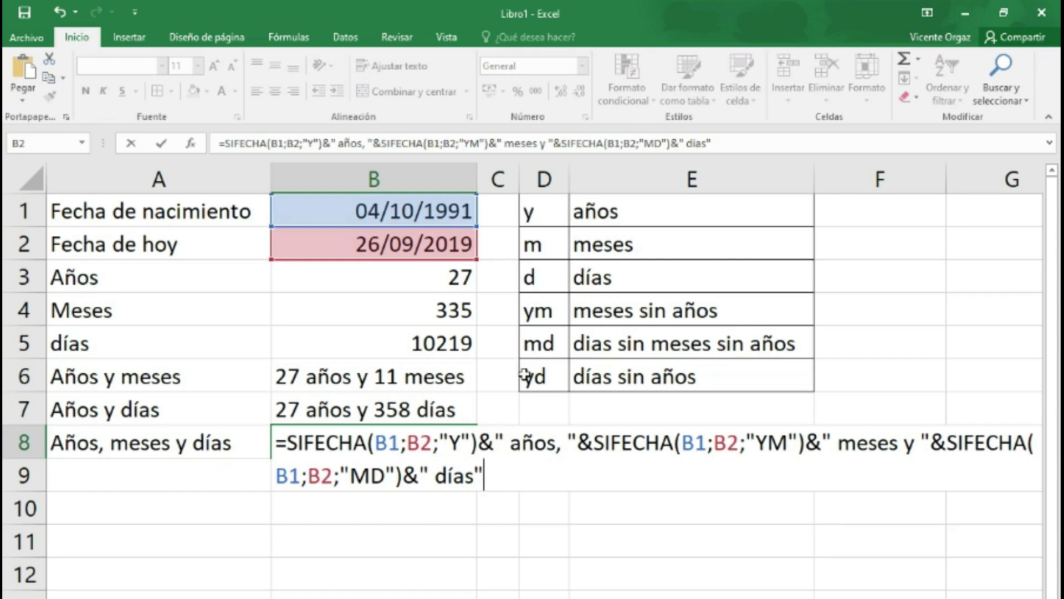
key("Return")
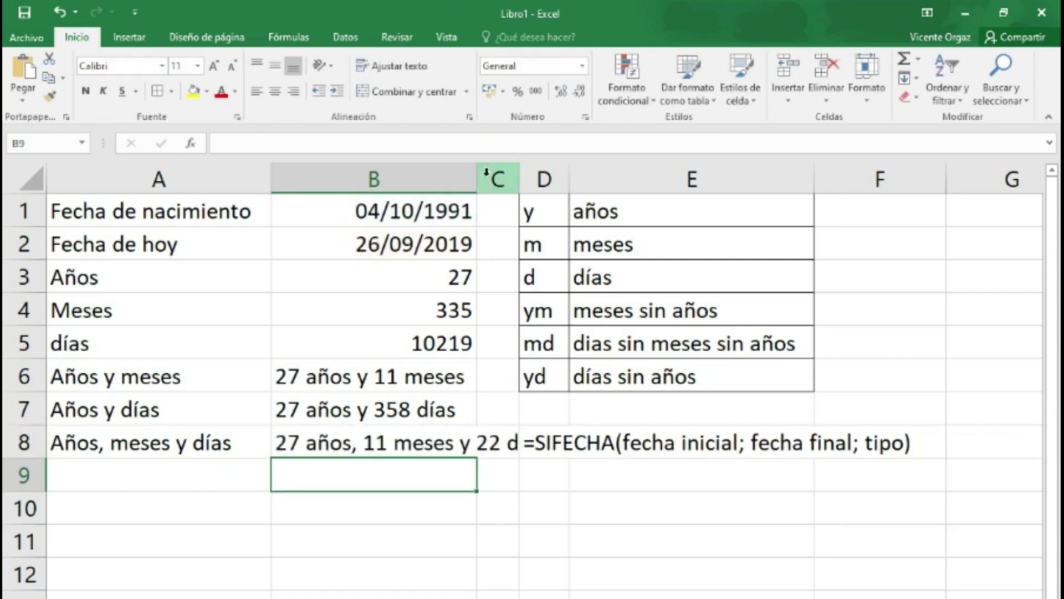
left_click_drag(476, 175, 558, 175)
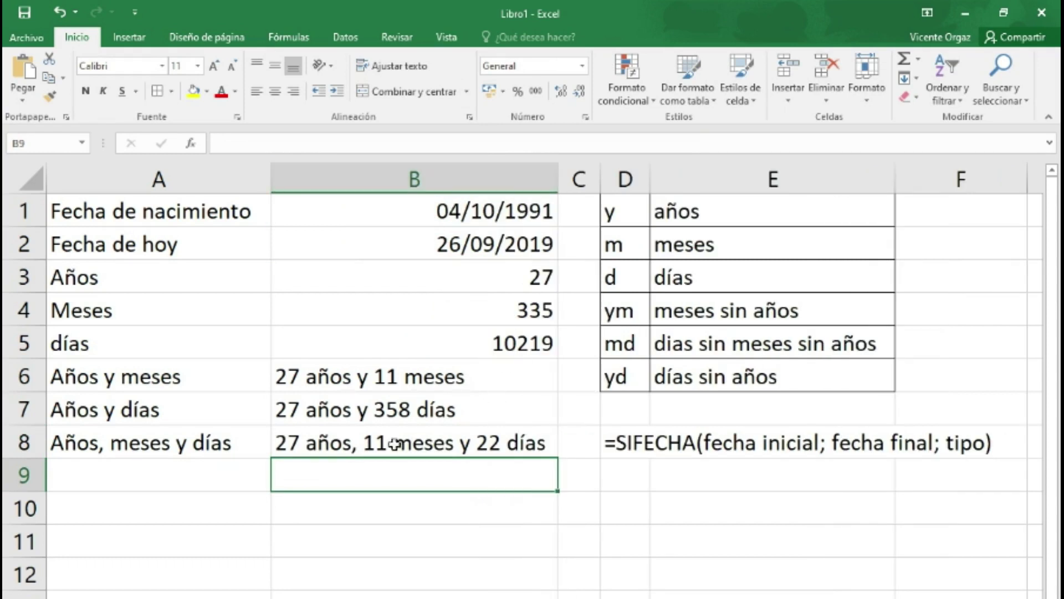